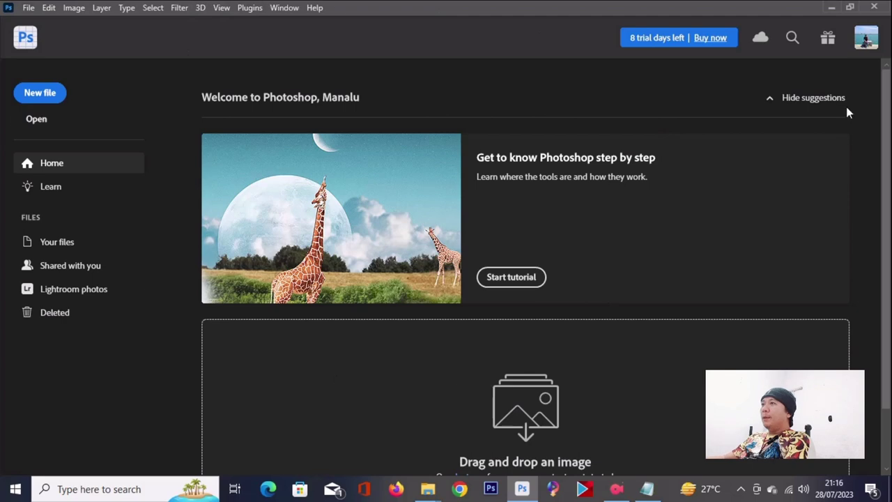
- Set up a new 1200×800 pixel document at 3000 resolution with a transparent background
click(35, 97)
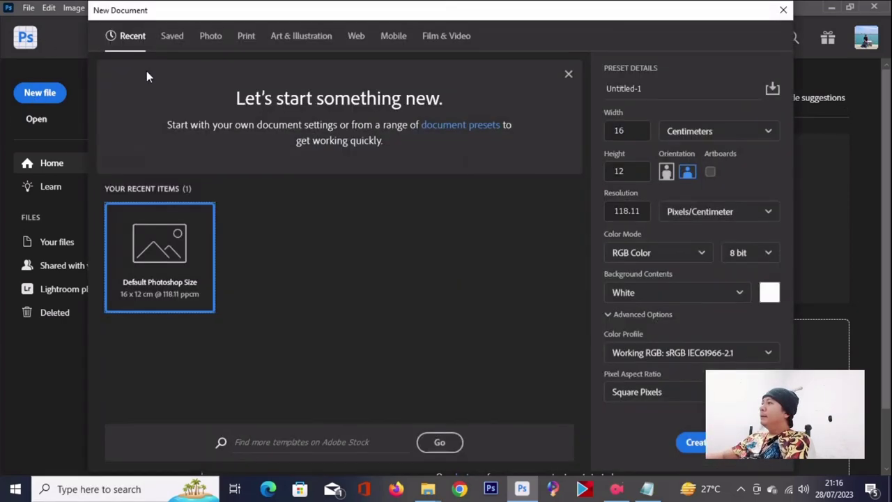
click(712, 131)
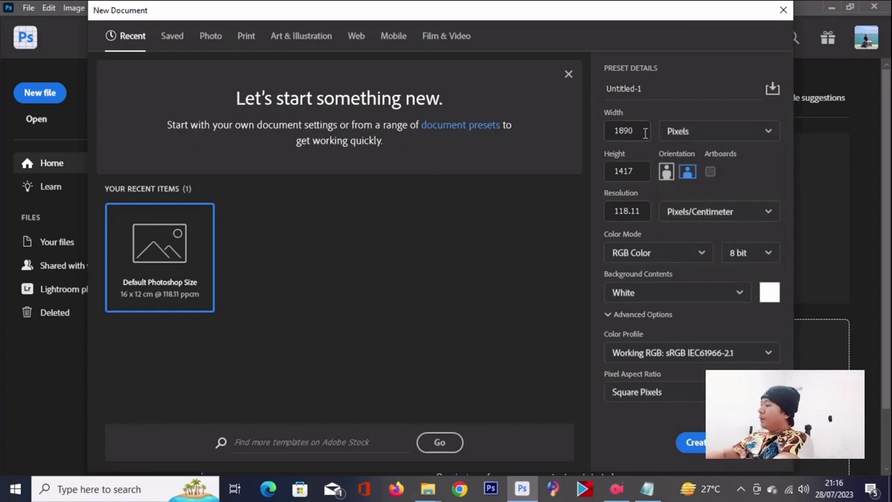
click(624, 131)
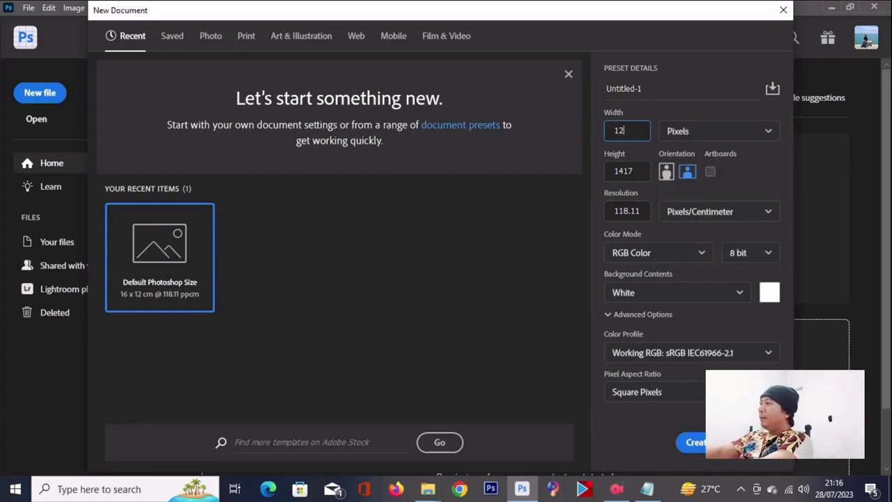
key(Tab)
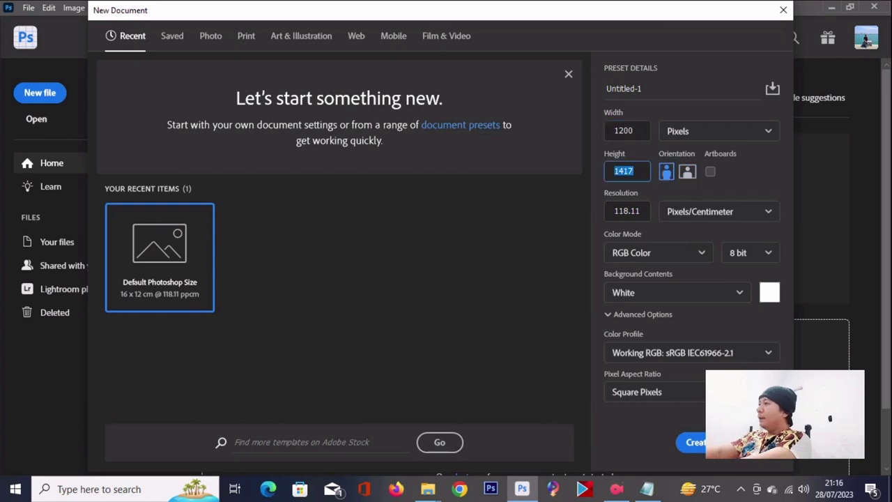
key(Tab)
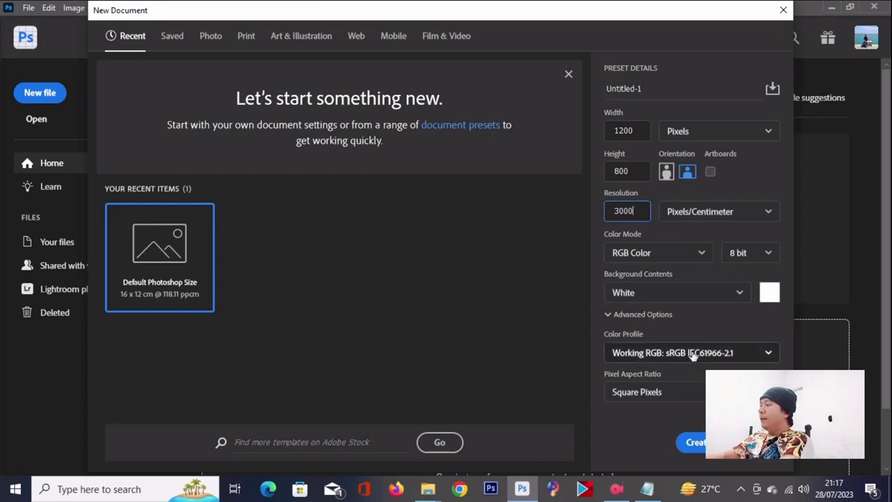
click(695, 295)
click(686, 319)
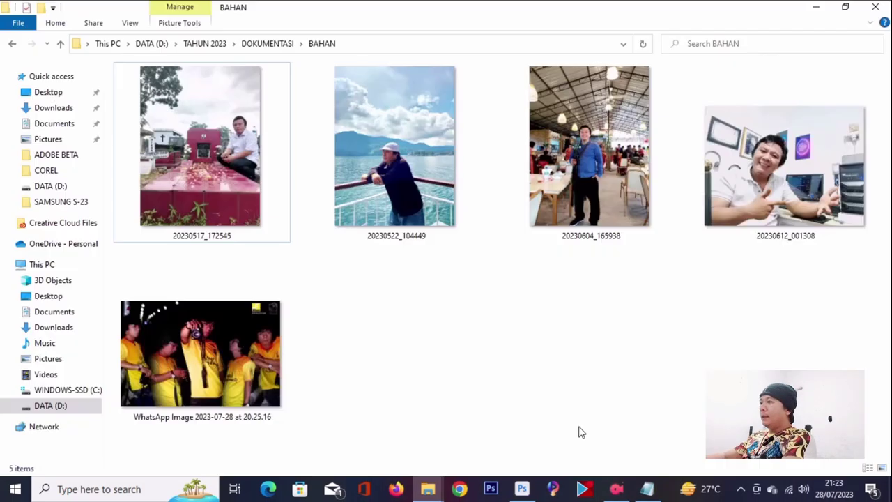
- Pick the WhatsApp group photo in Explorer and drag it toward Photoshop
right_click(565, 417)
click(414, 393)
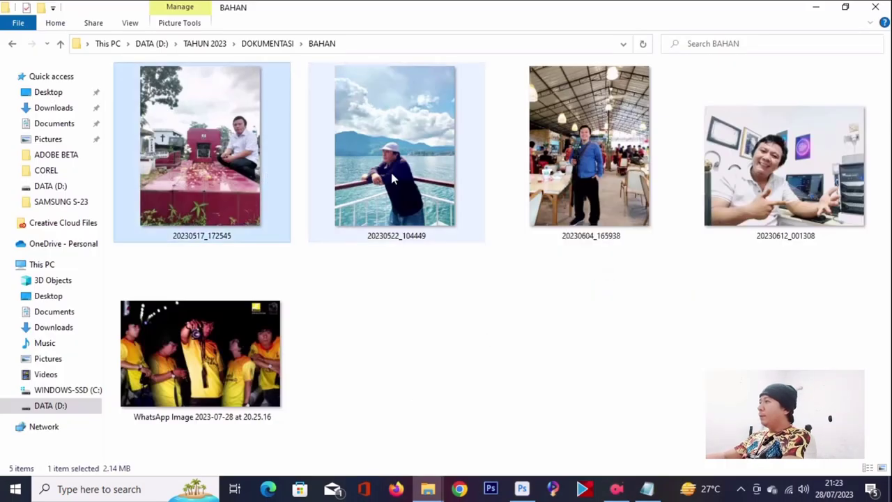
key(Right)
key(Right)
key(Right)
drag(203, 355, 505, 460)
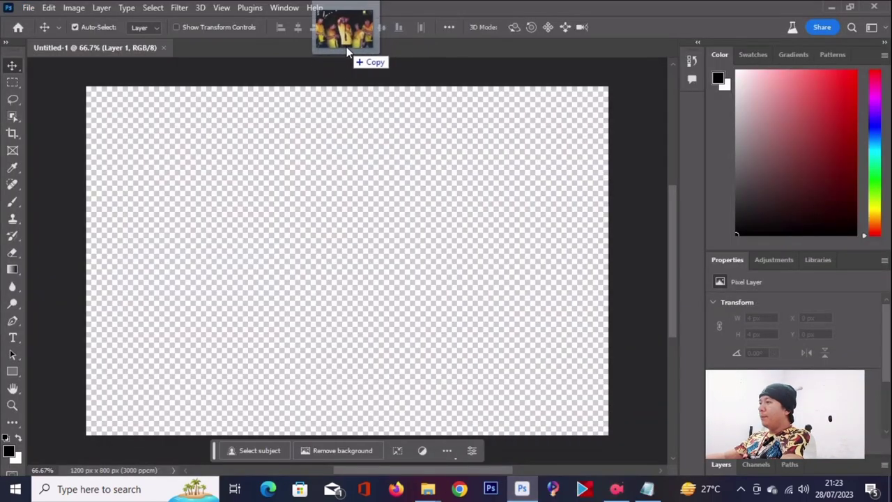
- Open the dropped group photo and move a marquee of its middle band onto Untitled-1
drag(505, 460, 345, 47)
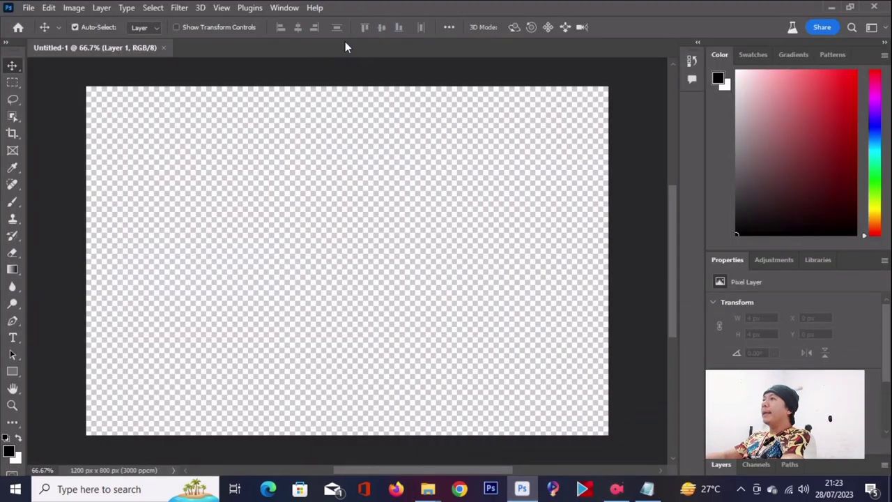
key(m)
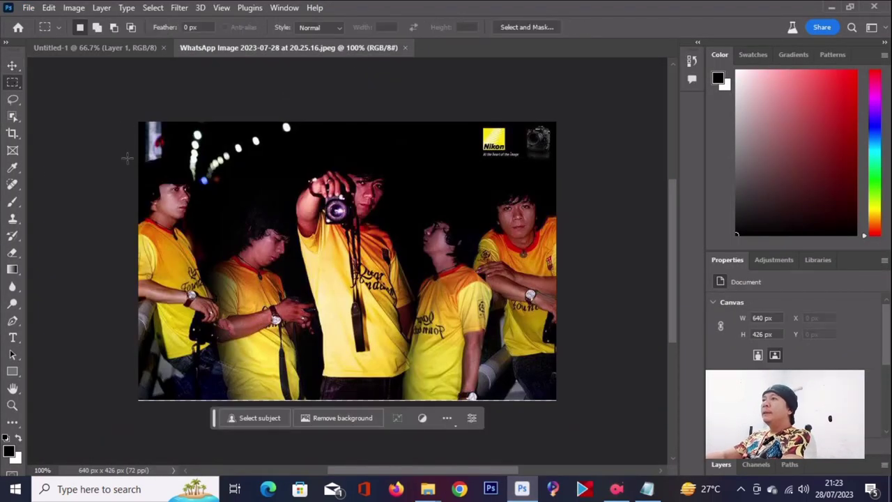
drag(128, 161, 586, 312)
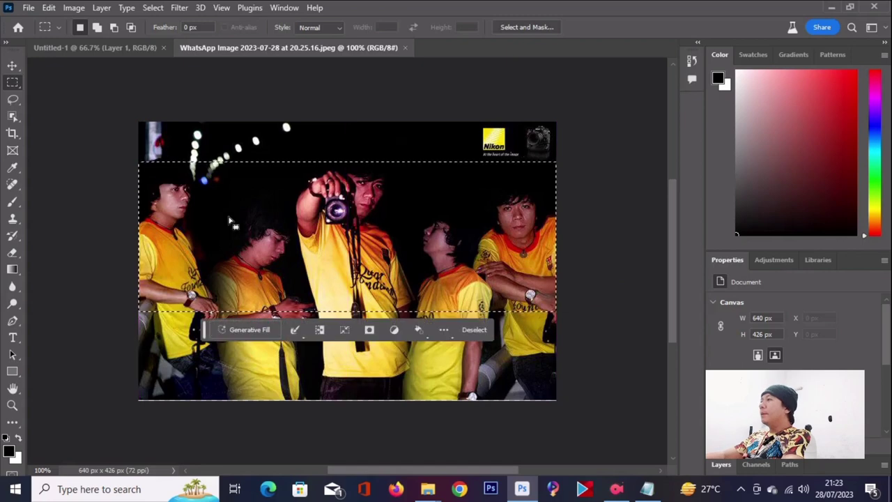
key(v)
mouse_move(287, 242)
mouse_down()
mouse_move(136, 45)
mouse_move(230, 202)
mouse_up()
- Scale the placed band to the full canvas width and commit the transform
key(ctrl+t)
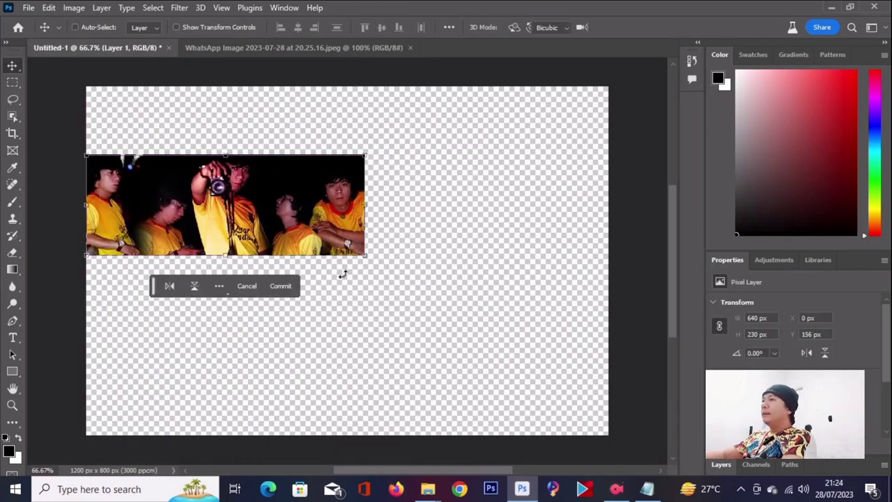
drag(363, 254, 608, 326)
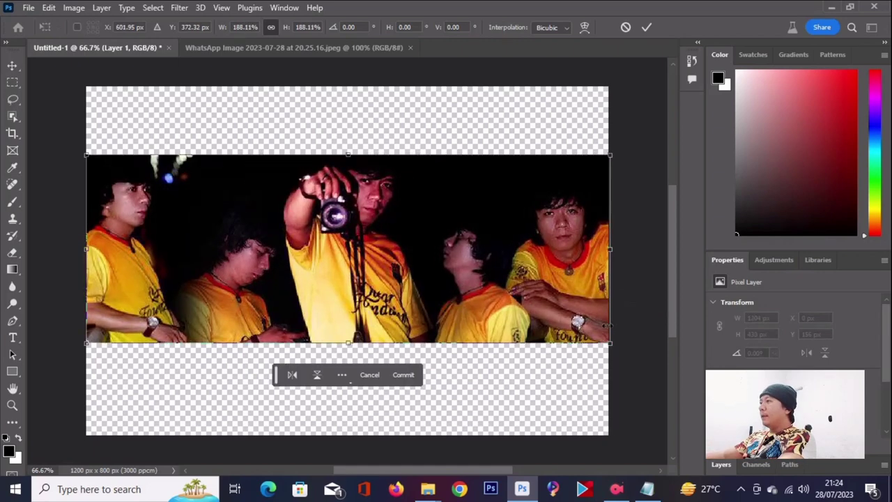
click(648, 27)
scroll(409, 148, down, 2)
scroll(409, 148, up, 1)
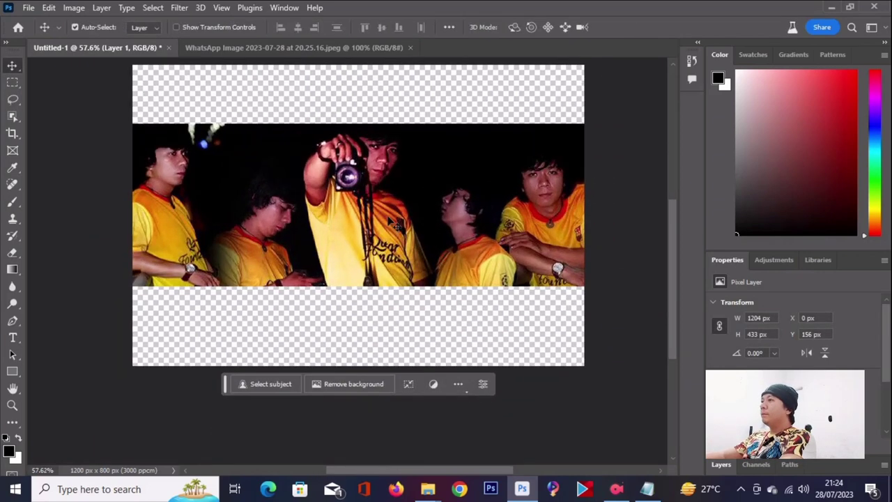
click(404, 126)
scroll(404, 125, up, 1)
- Marquee the empty top strip and start Generative Fill, agreeing to the AI terms
click(12, 82)
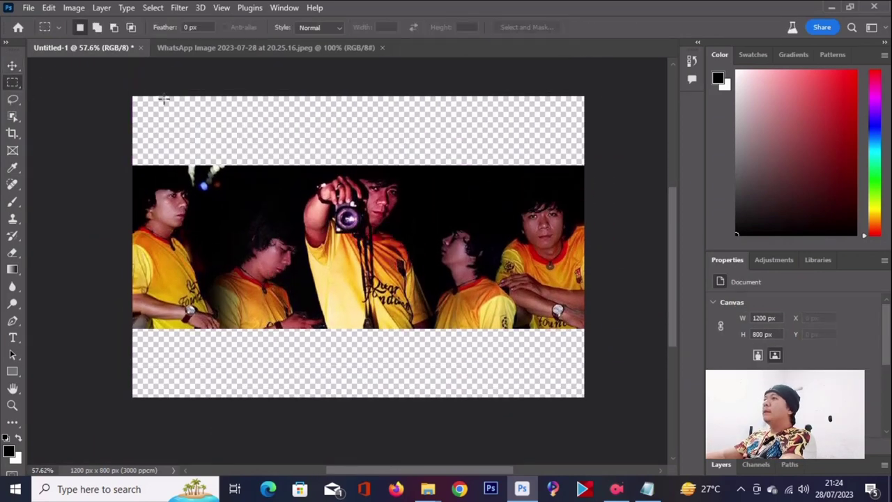
drag(133, 96, 593, 168)
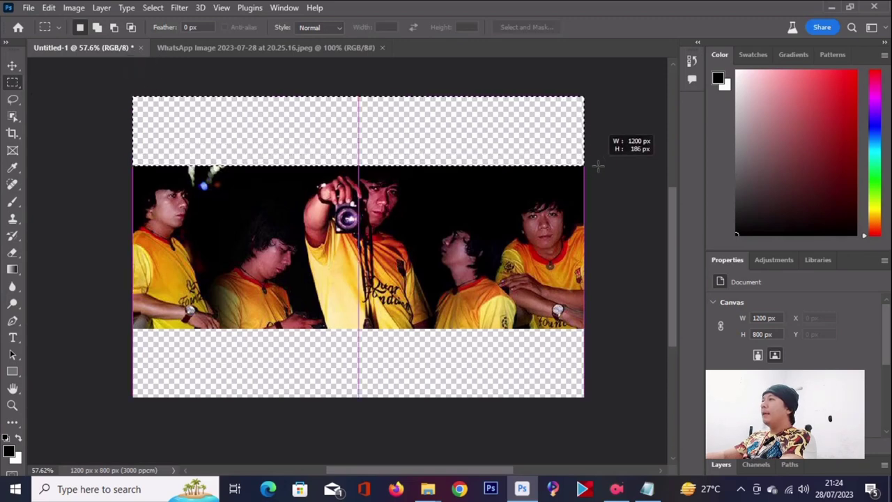
drag(594, 167, 599, 167)
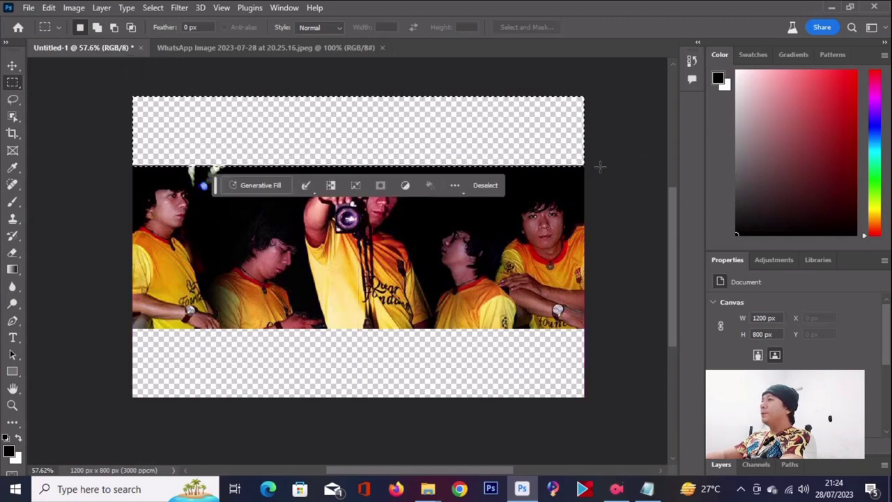
click(256, 185)
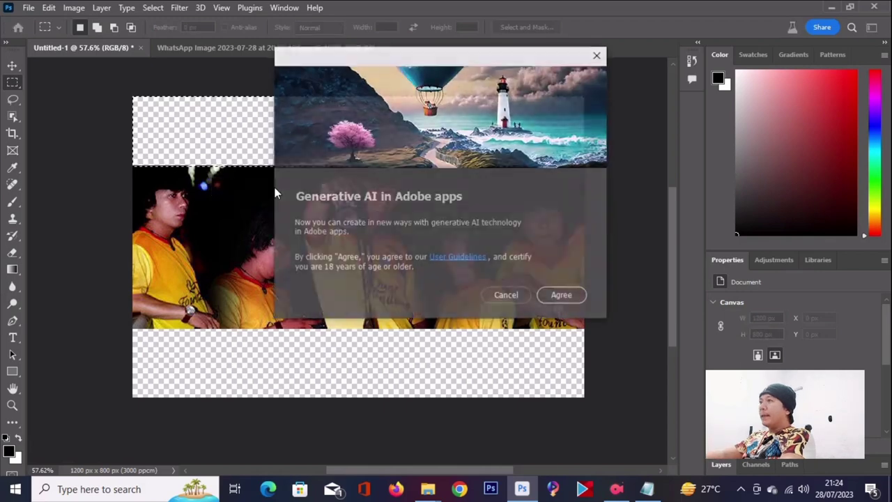
click(563, 296)
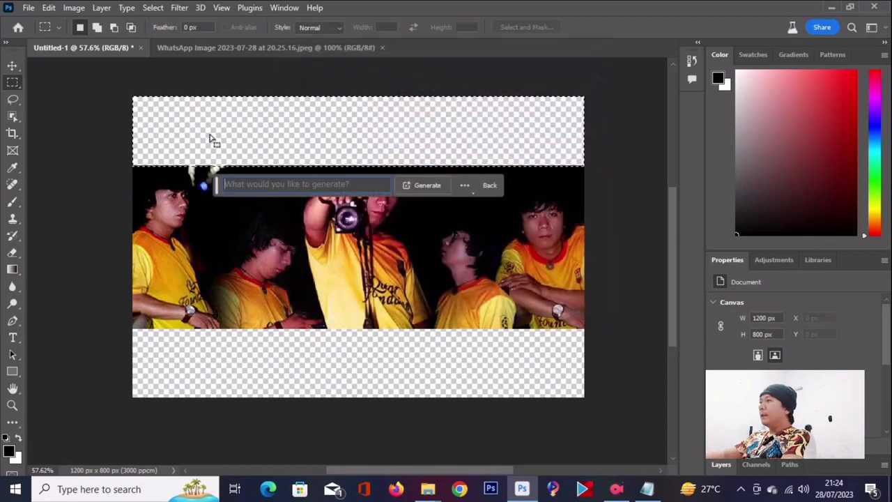
- Generate the top strip fill from the prompt 'burning building'
click(299, 185)
text(burning building)
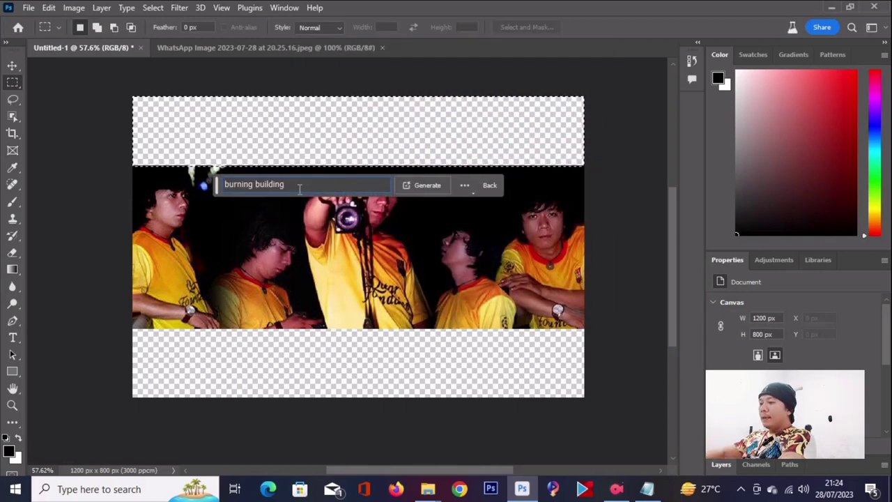
click(772, 259)
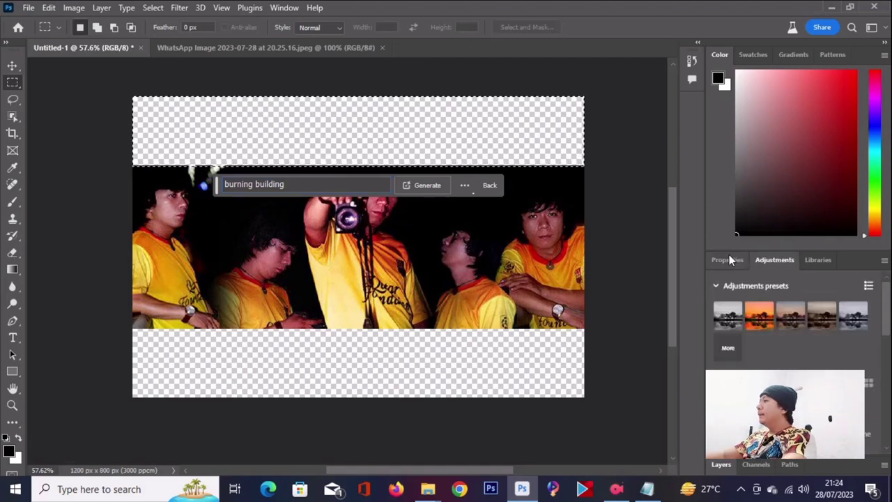
click(727, 259)
click(751, 463)
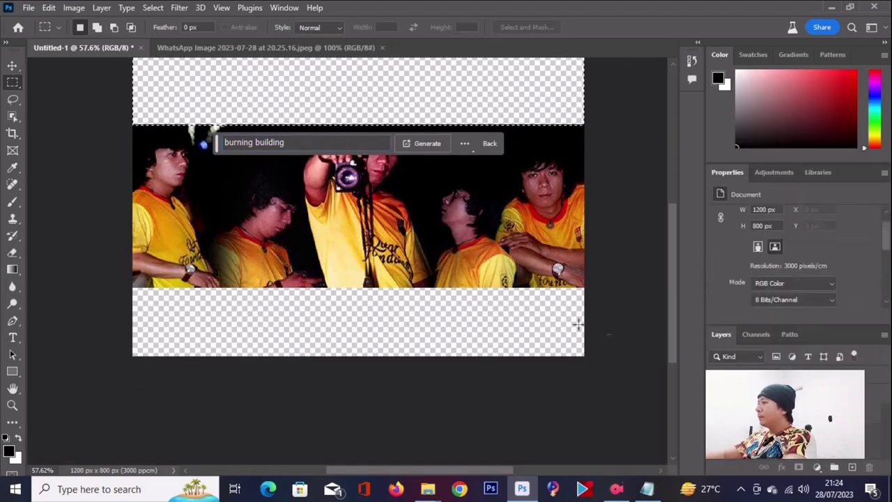
scroll(254, 182, up, 2)
click(414, 207)
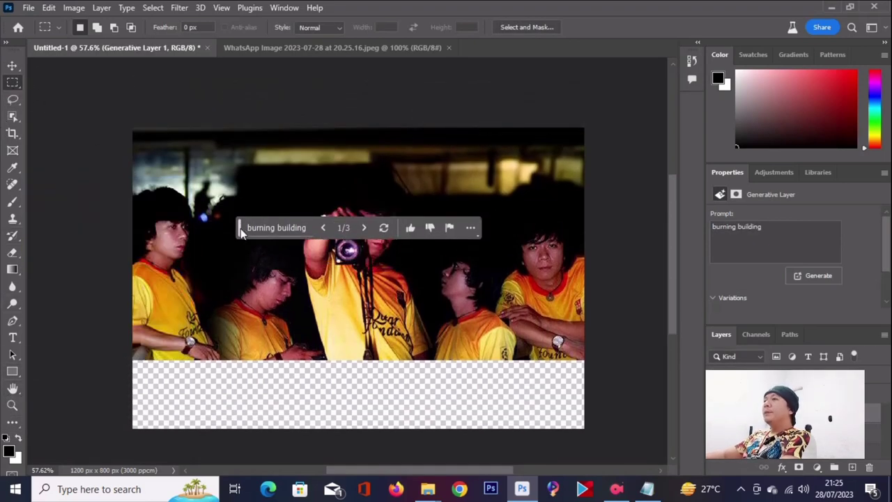
- Preview the first 'burning building' variations, then generate a fresh set
drag(241, 221, 244, 408)
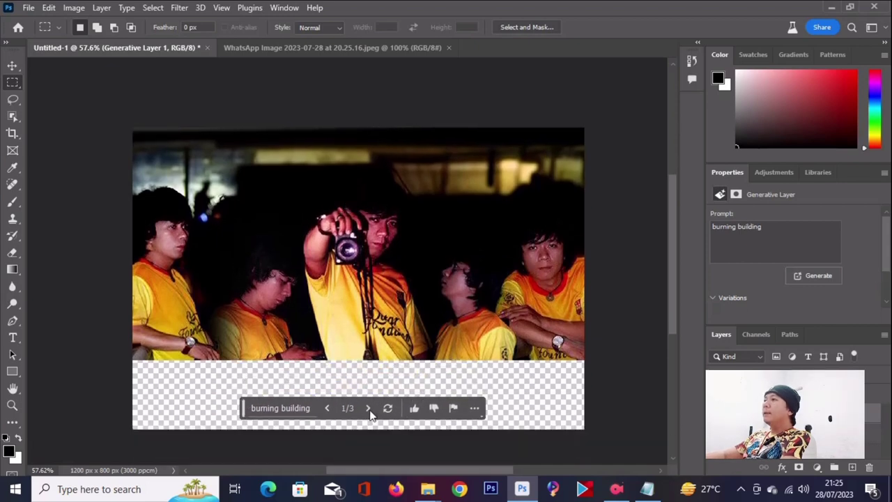
click(368, 408)
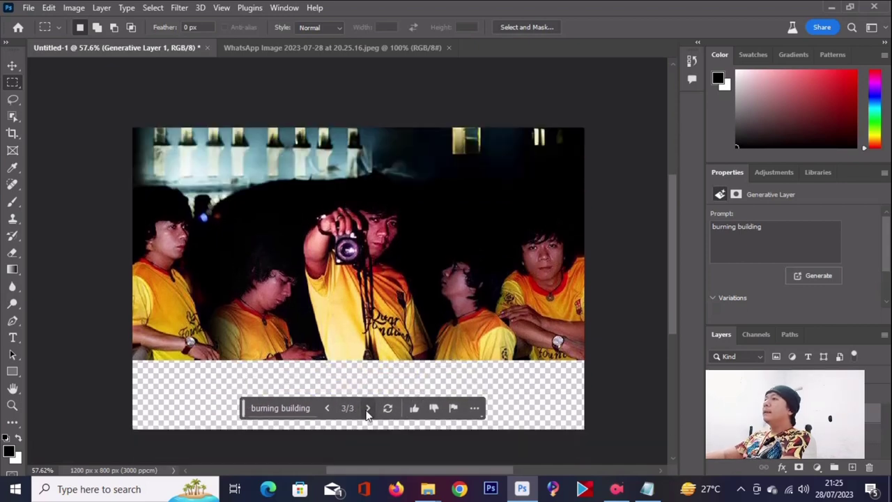
click(368, 410)
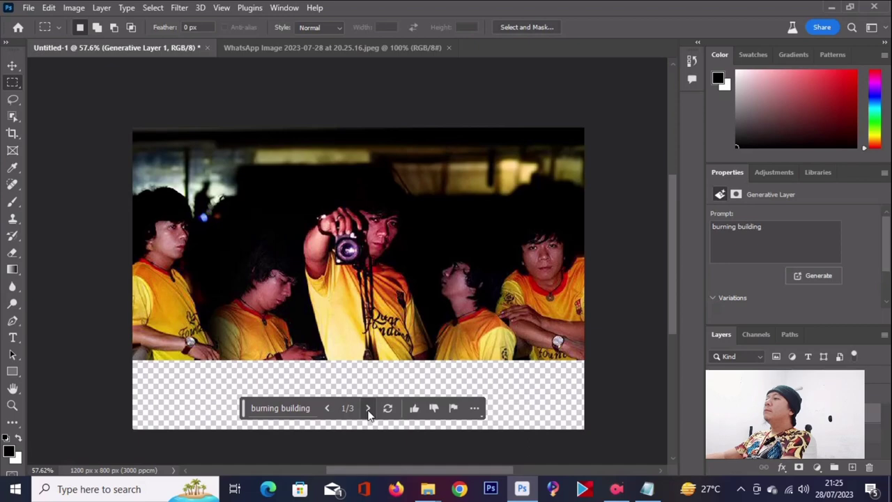
click(411, 392)
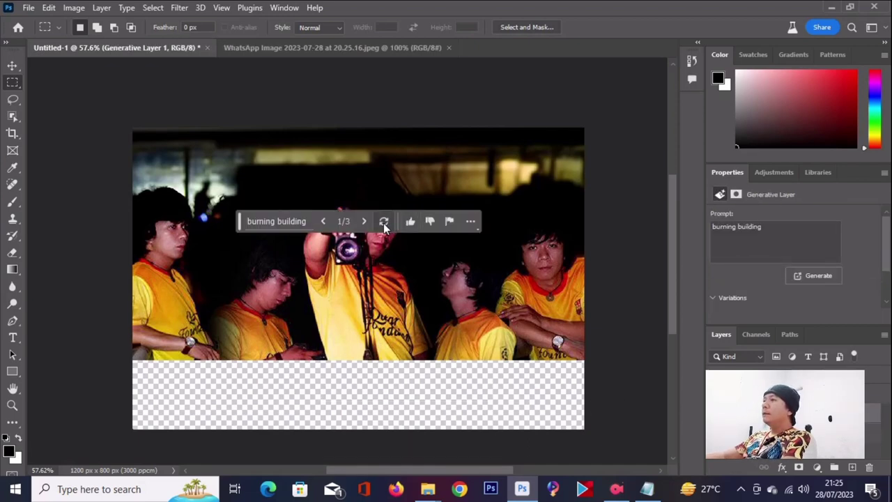
click(383, 222)
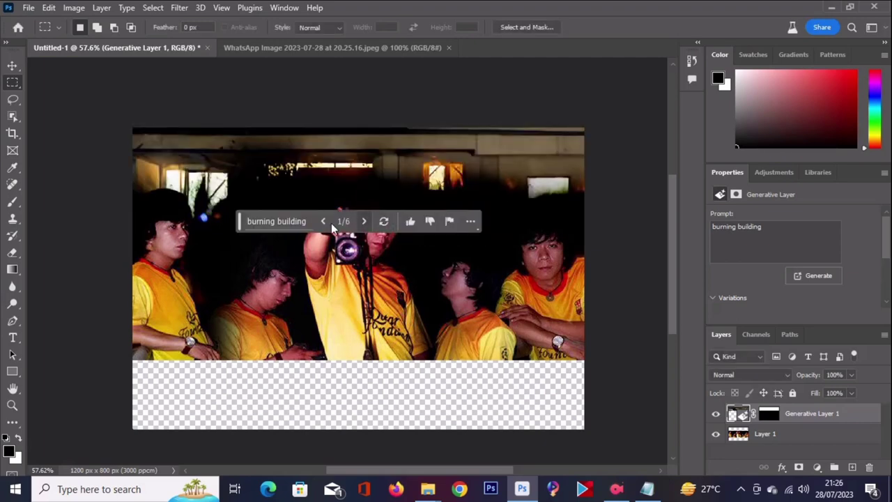
- Browse the six building variations and return to the first, a dim lit-window interior
drag(240, 224, 266, 415)
scroll(404, 205, up, 1)
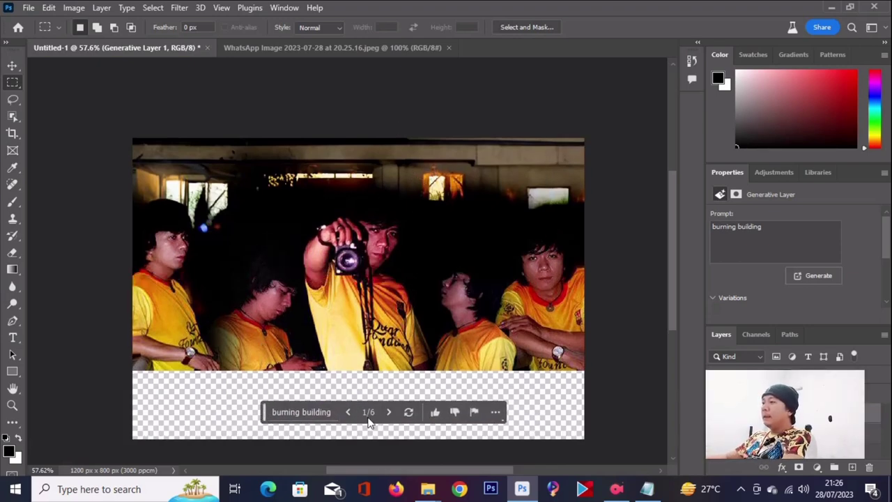
click(389, 413)
click(390, 412)
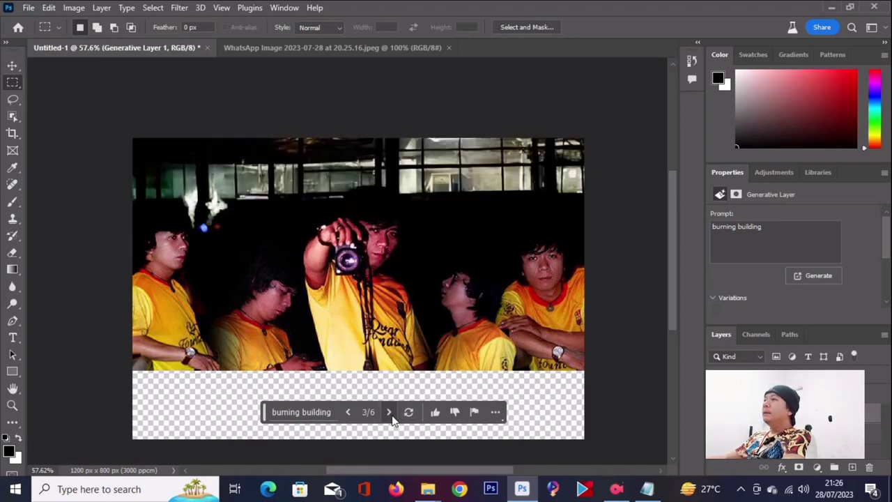
scroll(446, 163, up, 2)
click(388, 412)
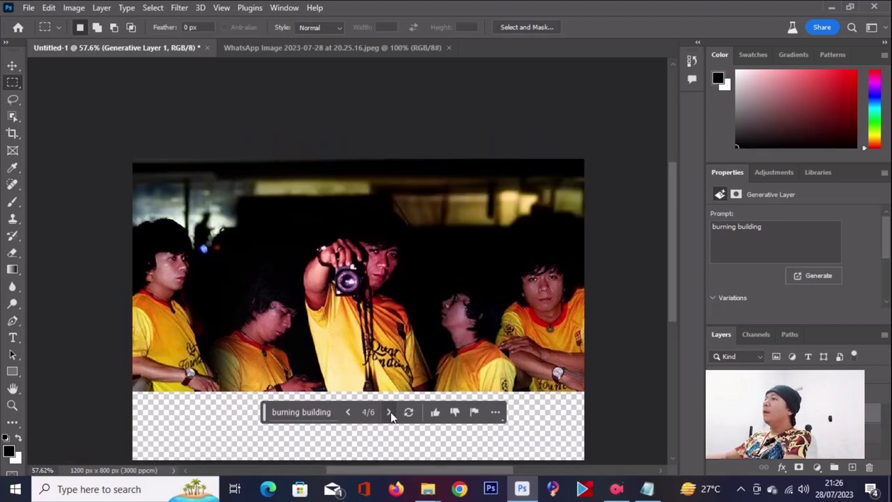
click(389, 412)
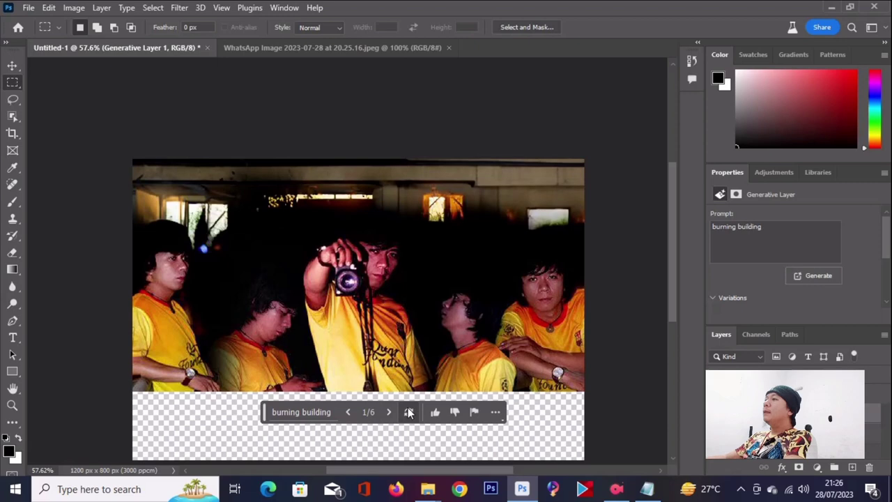
- Generate another batch of 'burning building' fills and browse to variation 4/9, the lit-window interior
click(409, 412)
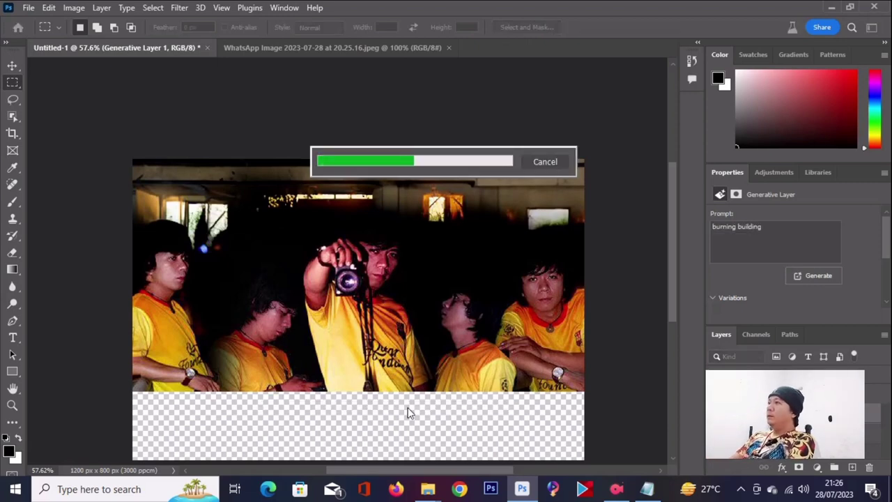
scroll(486, 245, down, 1)
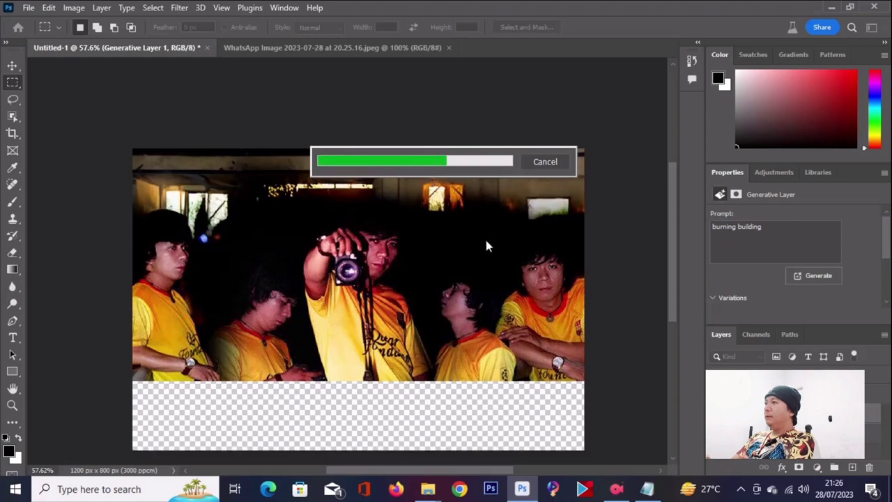
scroll(486, 245, down, 2)
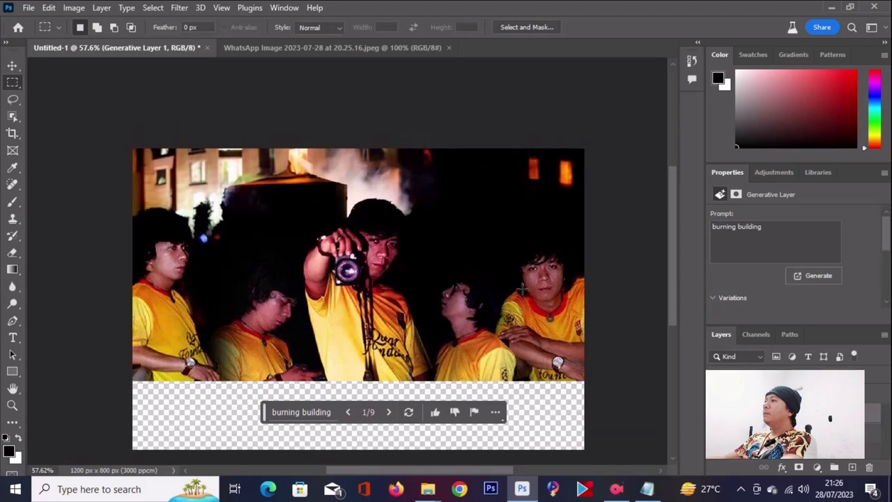
click(391, 412)
click(390, 412)
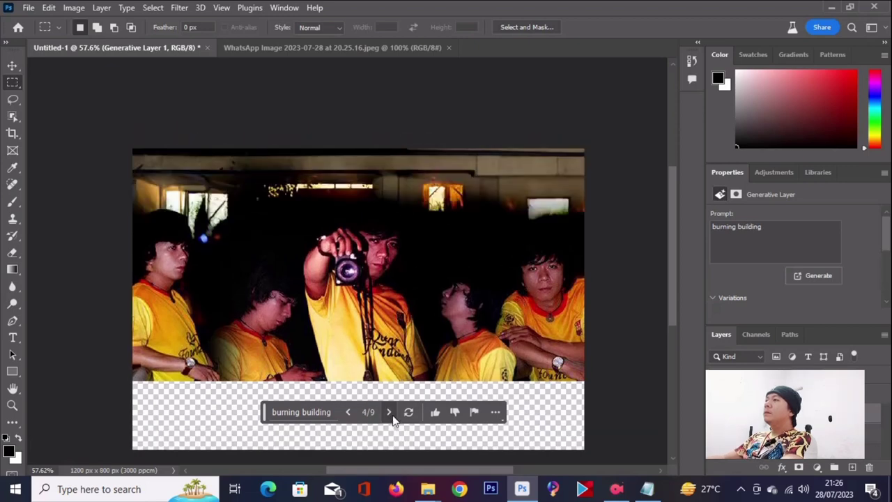
click(390, 413)
click(390, 413)
click(391, 413)
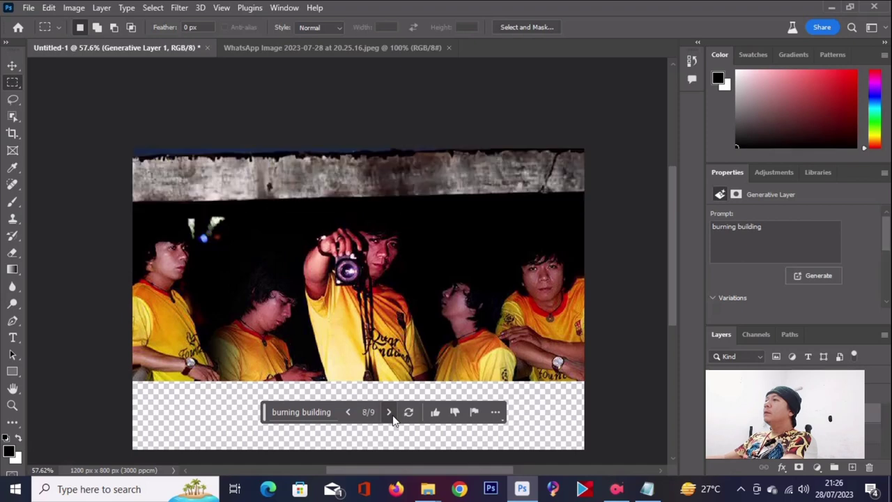
click(390, 413)
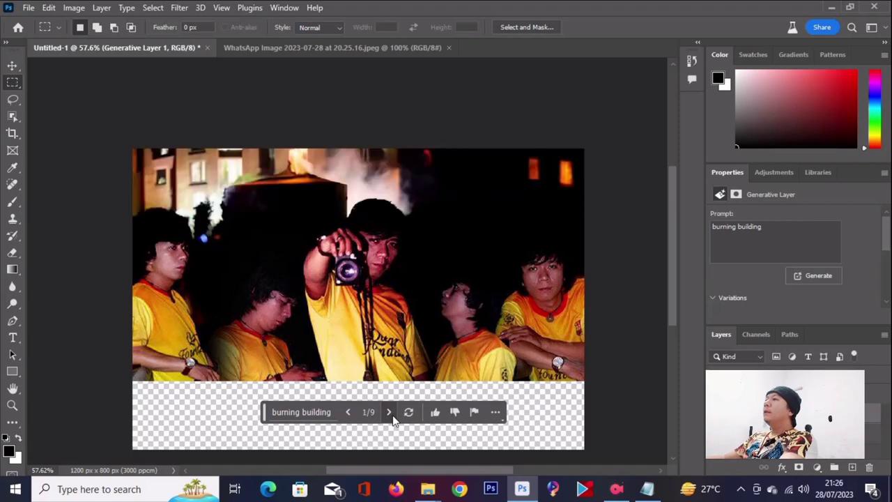
click(390, 413)
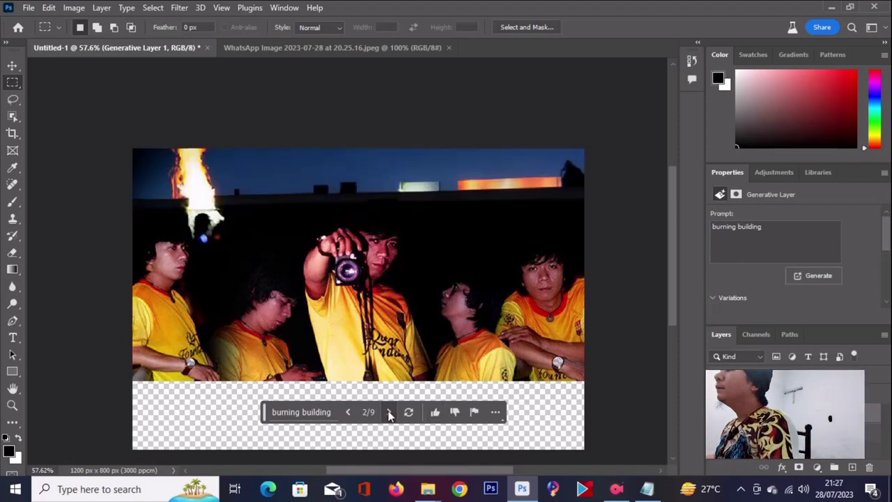
click(390, 412)
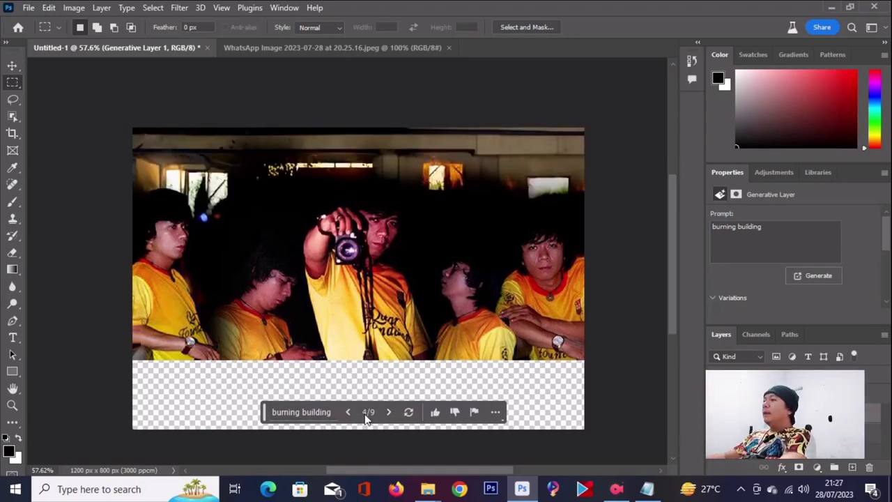
scroll(323, 397, down, 2)
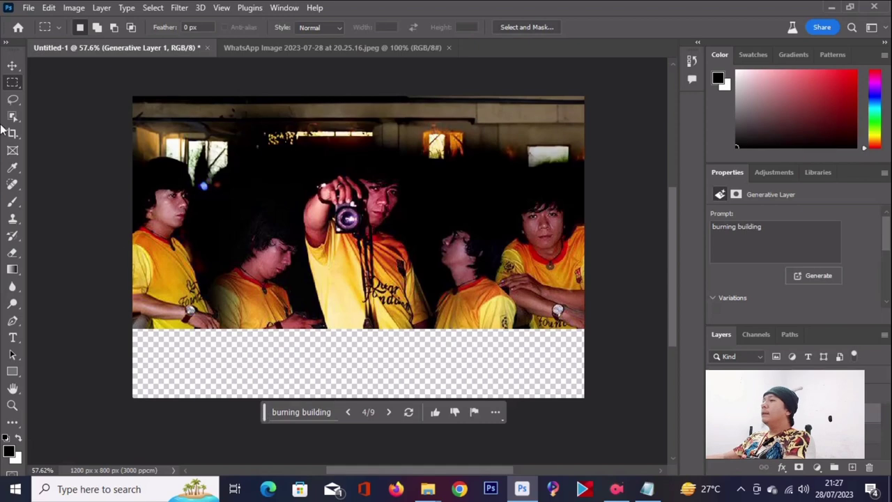
- Select Layer 1, marquee the empty bottom strip and generate a fill with no prompt
key(alt+bracketleft)
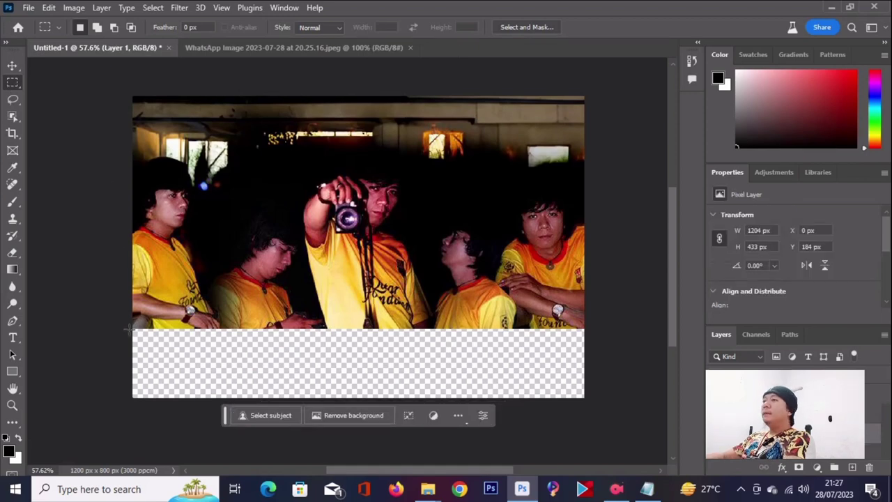
drag(129, 329, 632, 422)
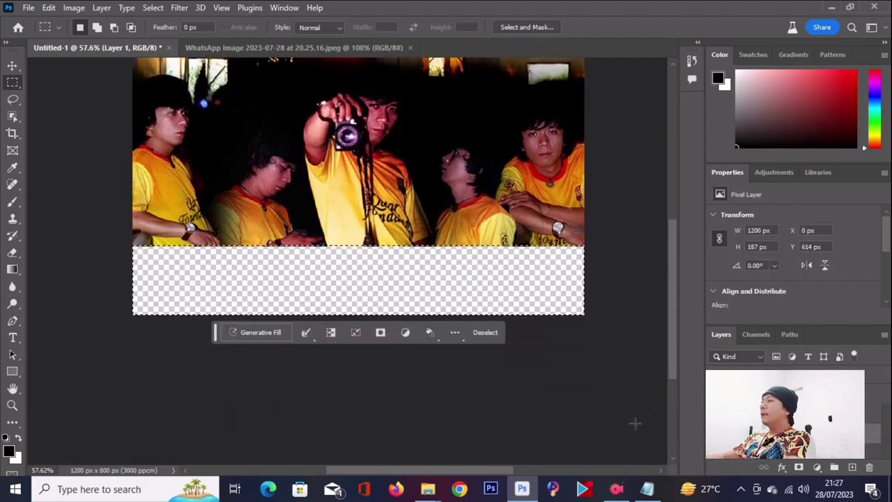
key(Down)
key(Down)
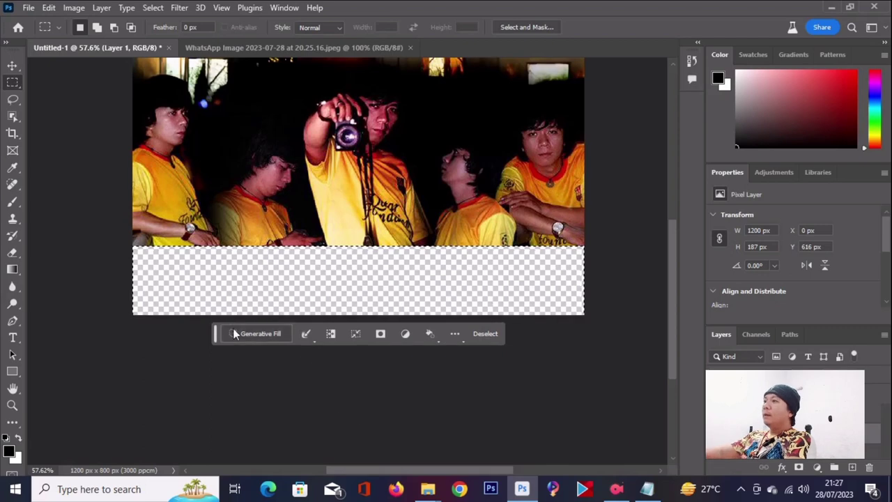
scroll(271, 288, up, 3)
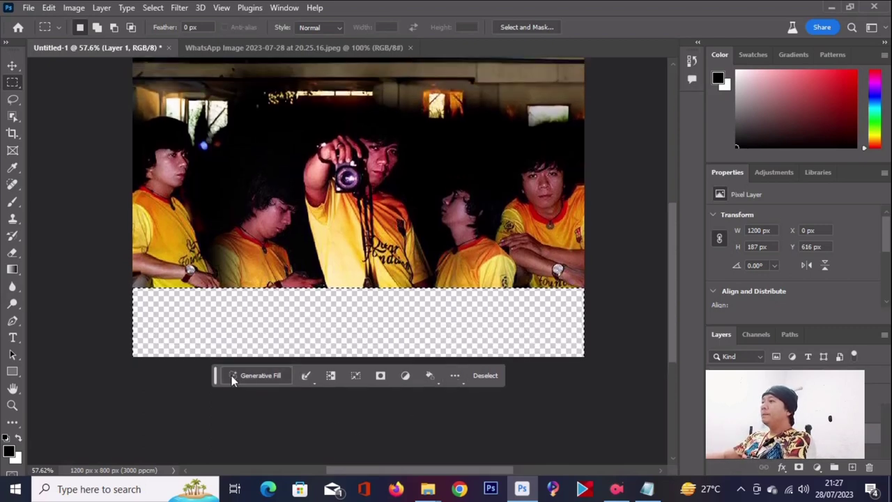
click(264, 378)
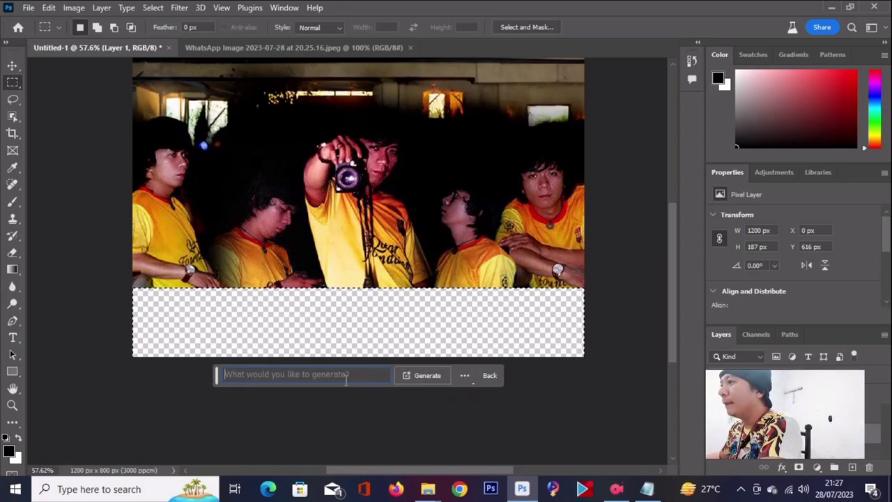
click(424, 376)
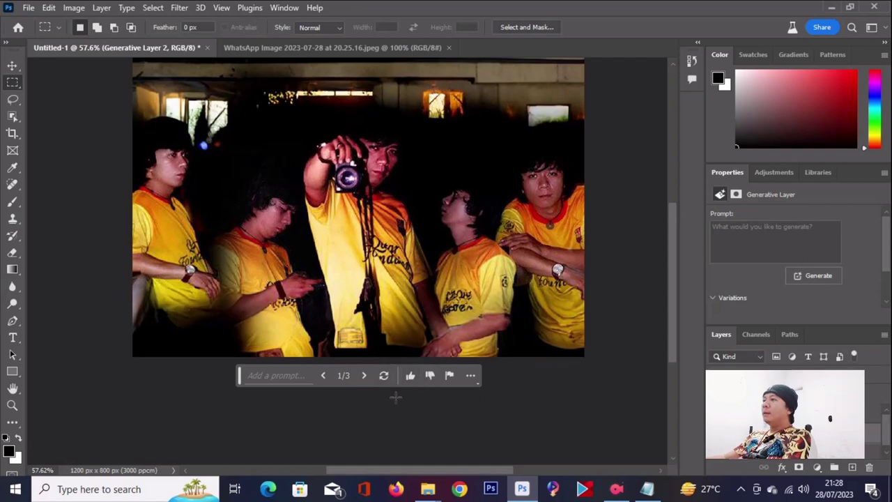
- Review the three bottom-strip variations, then generate new fills from the prompt 'super car'
click(365, 376)
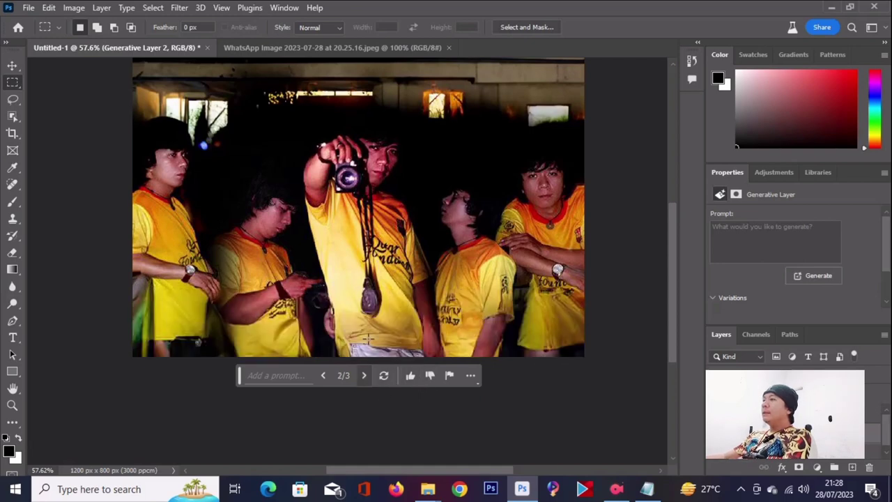
click(365, 377)
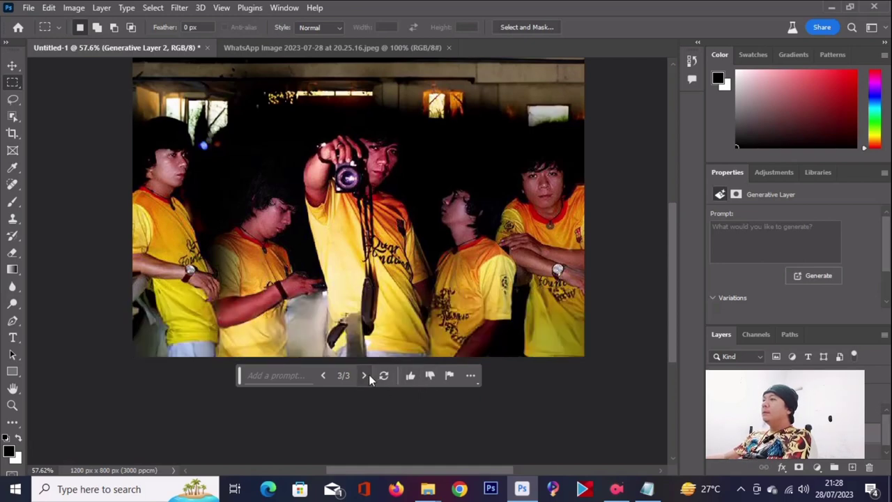
click(364, 376)
click(289, 374)
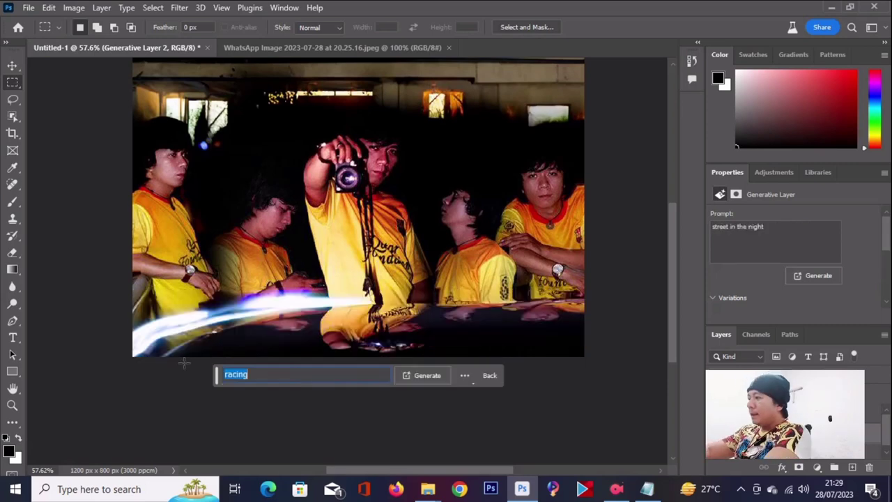
text(super car)
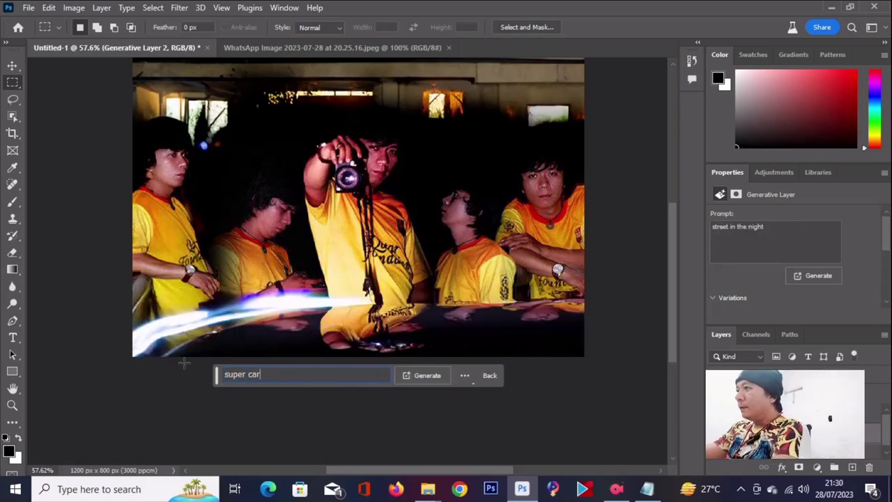
click(422, 376)
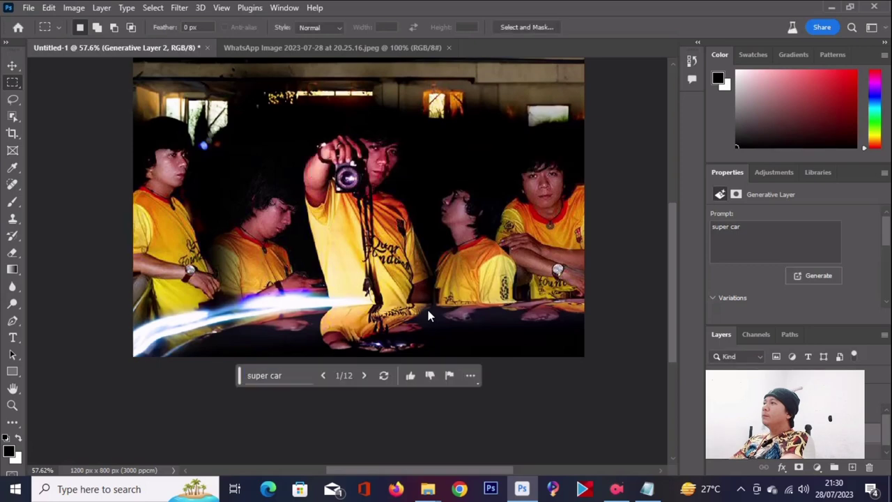
- Browse the 'super car' variations, including the white car, stone ledge and extended-bodies versions
scroll(527, 322, down, 1)
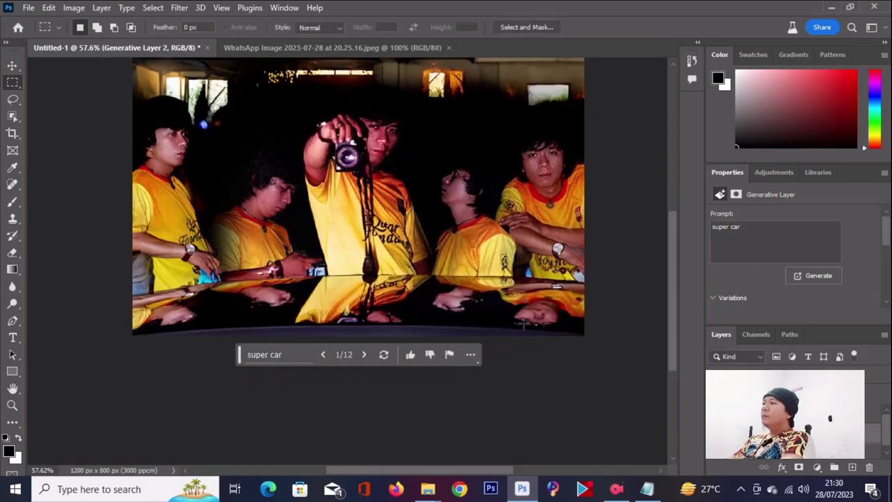
click(364, 355)
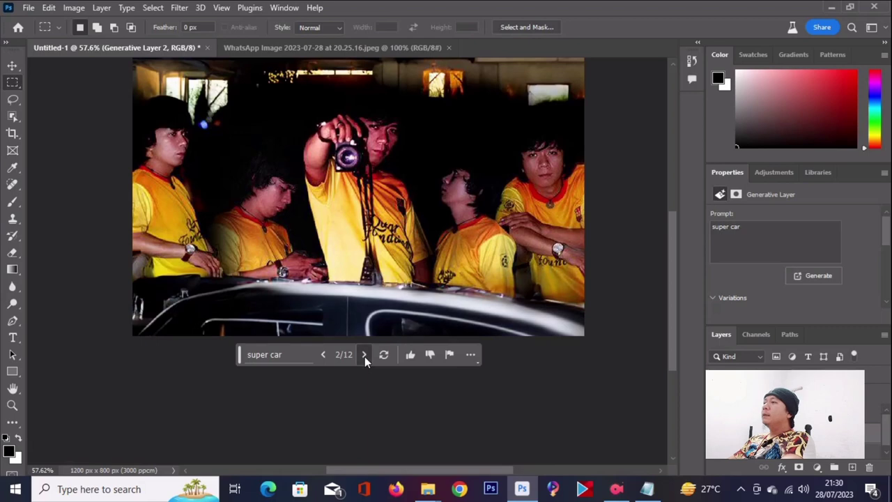
click(364, 354)
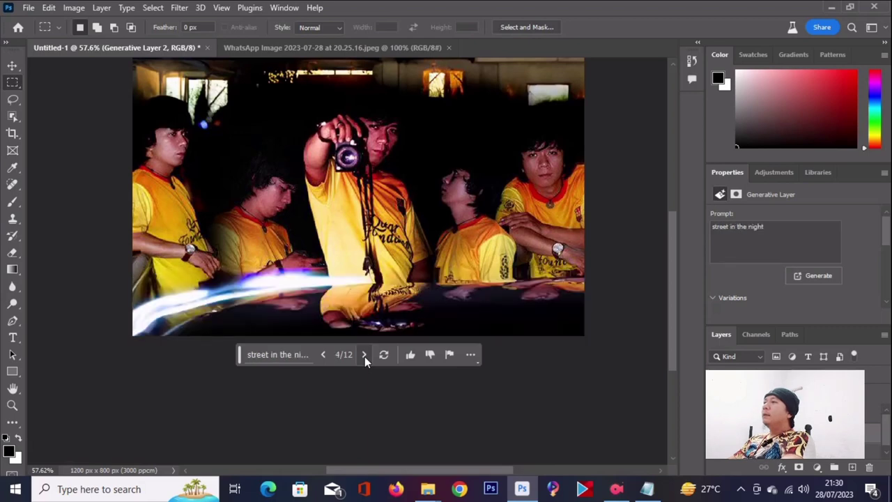
click(364, 354)
click(364, 355)
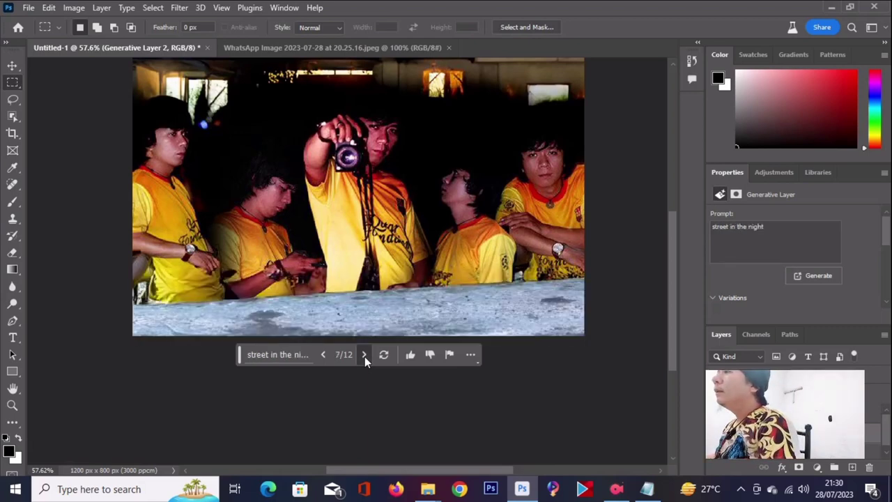
click(364, 355)
click(364, 355)
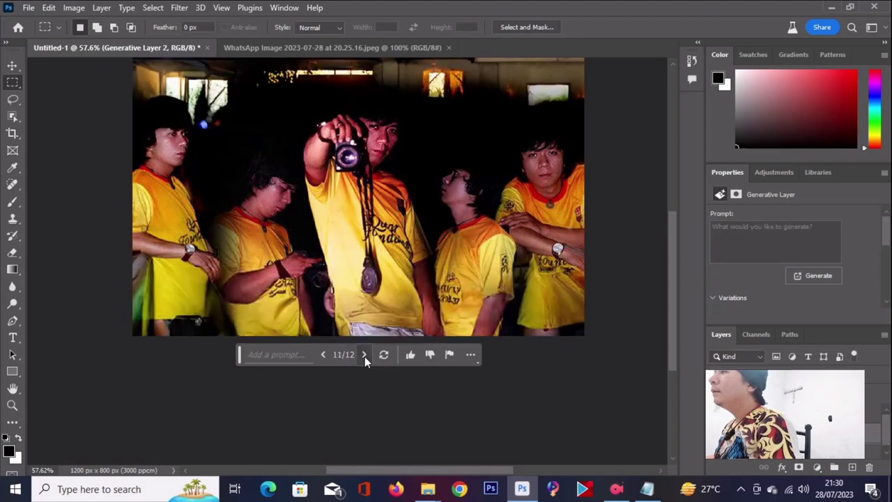
click(364, 355)
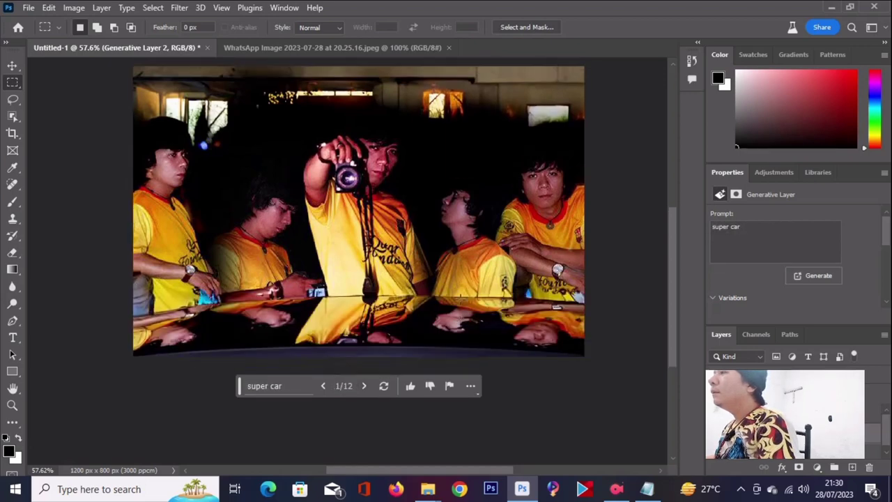
scroll(359, 237, up, 2)
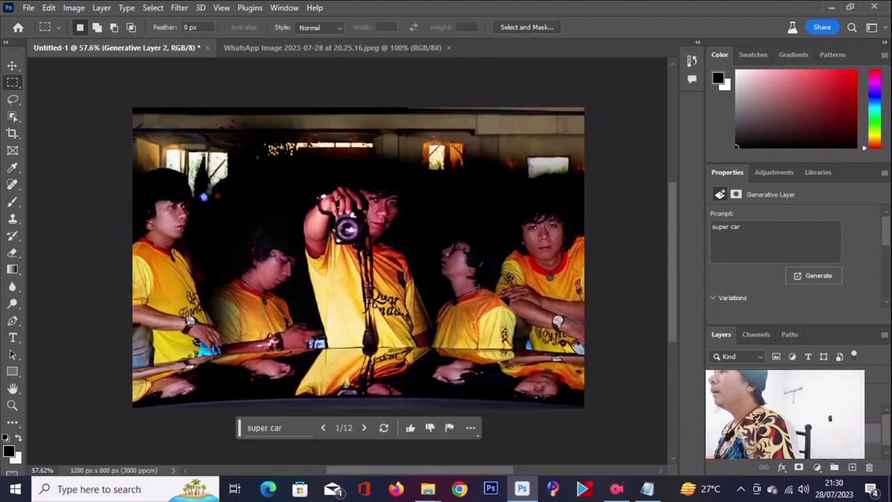
- Generate more 'super car' fills and settle on variation 1/15, the dark glossy bonnet
click(387, 429)
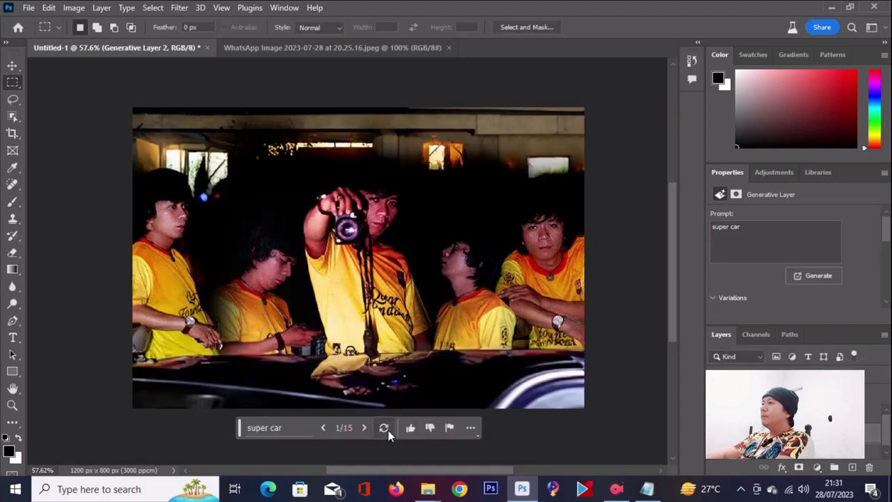
scroll(381, 421, down, 1)
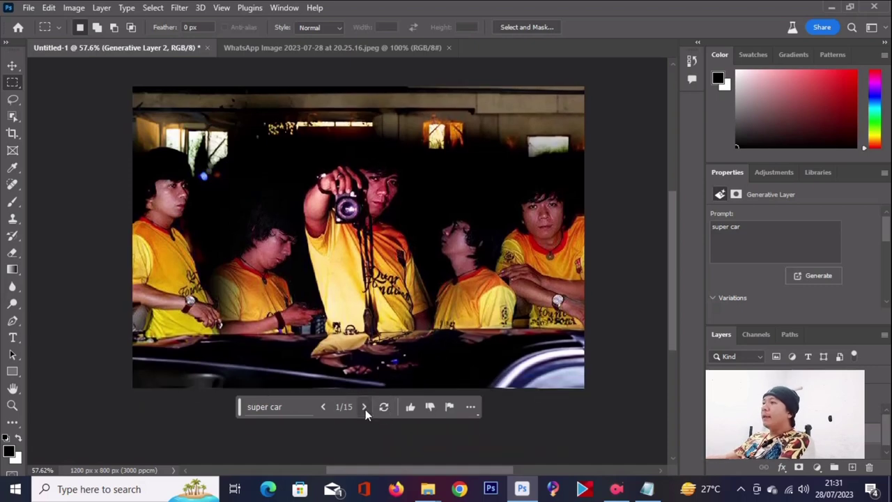
click(363, 408)
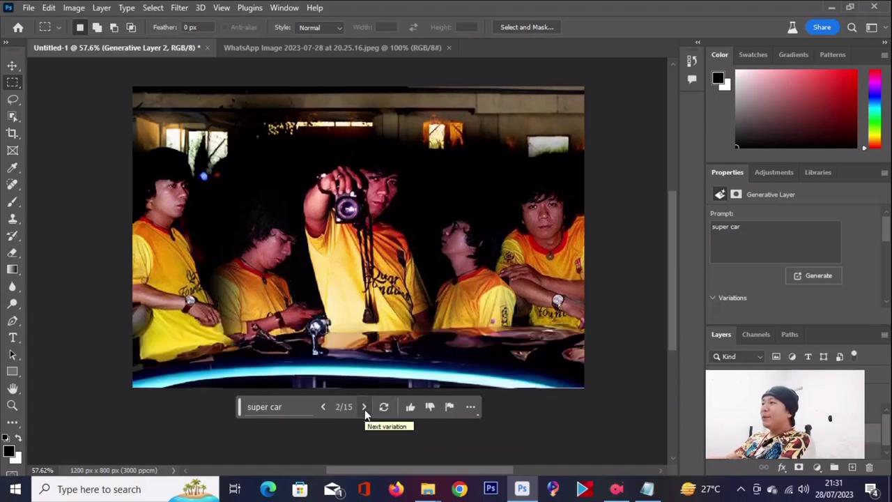
click(364, 408)
click(364, 407)
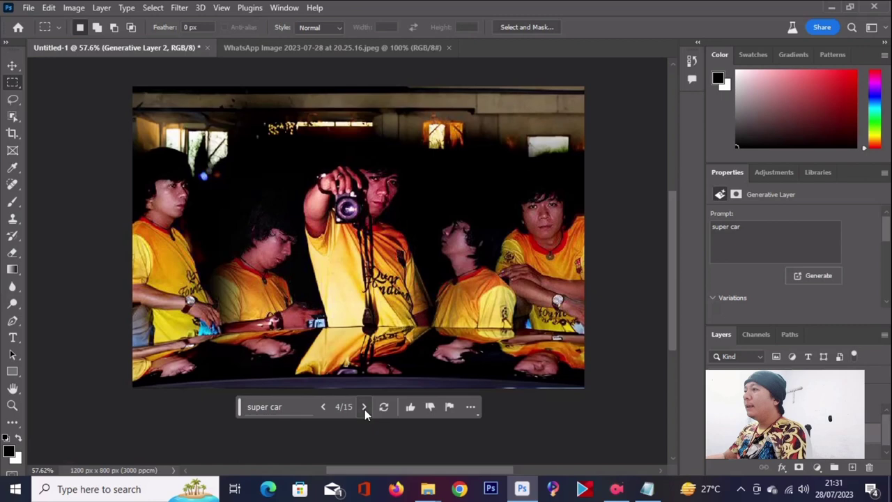
click(323, 407)
click(323, 407)
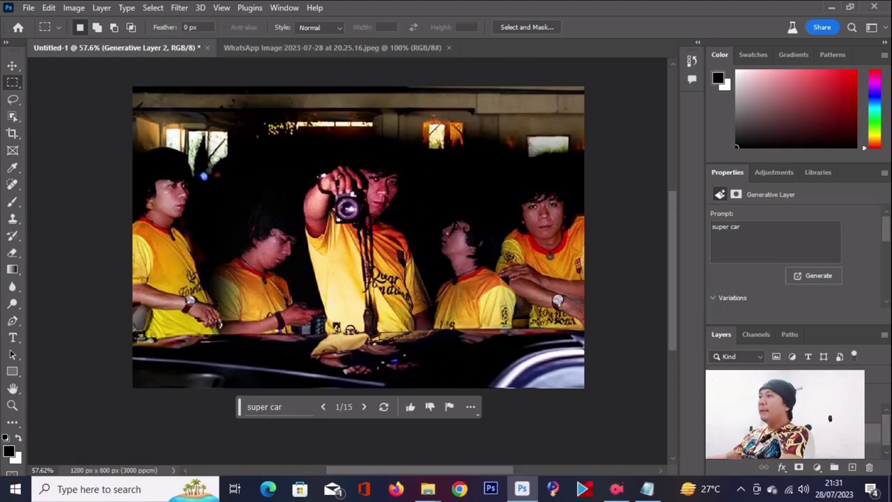
- Save a JPEG copy of the composite to DATA (D:) at quality 12
key(ctrl+s)
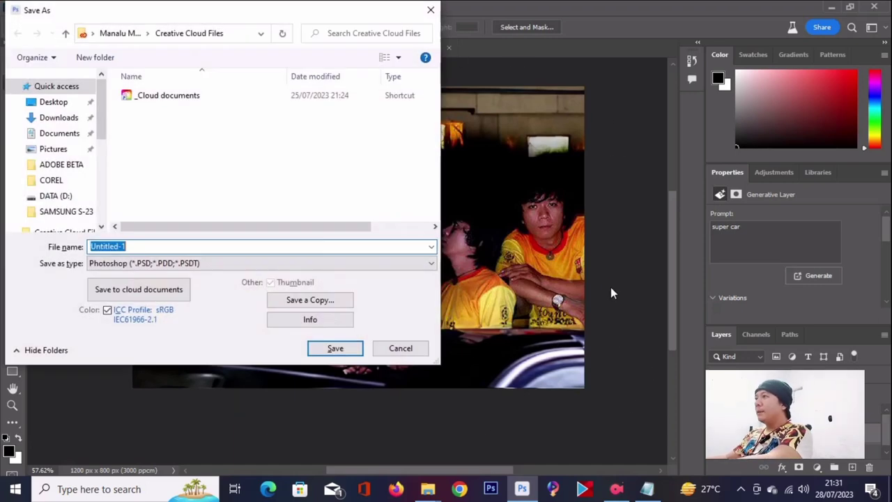
click(343, 301)
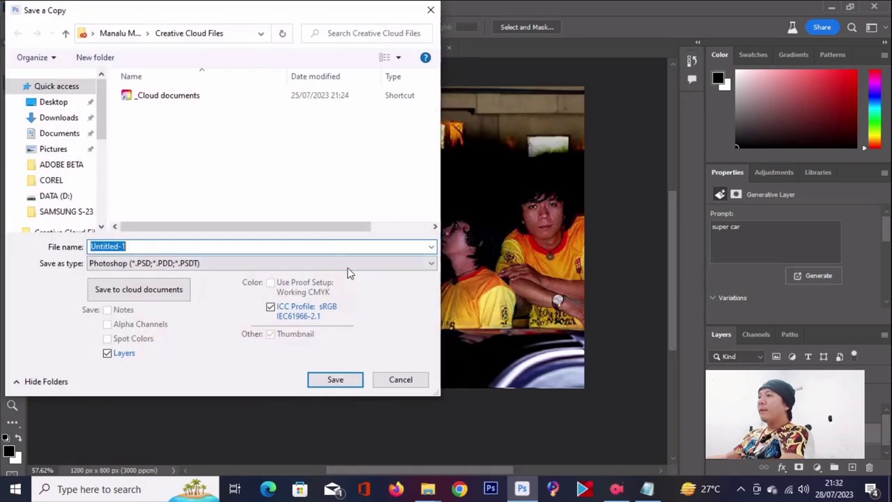
click(292, 265)
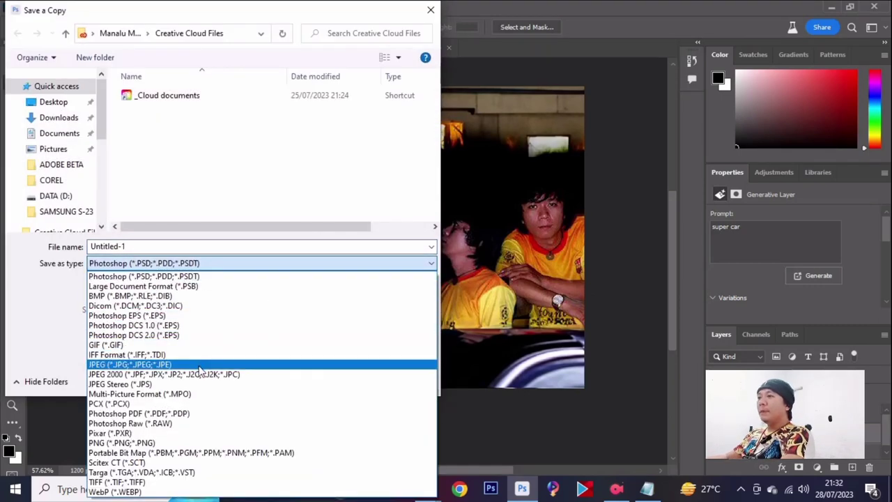
click(200, 368)
scroll(62, 230, down, 3)
scroll(63, 231, down, 4)
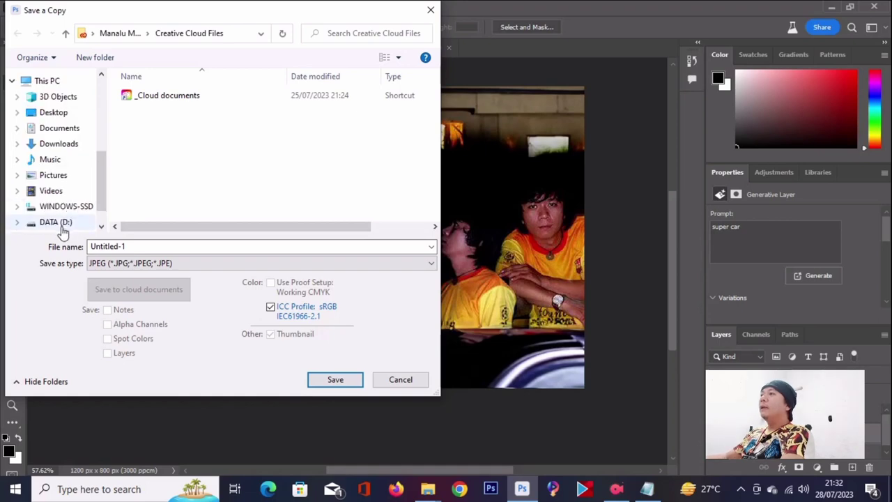
click(59, 223)
click(334, 379)
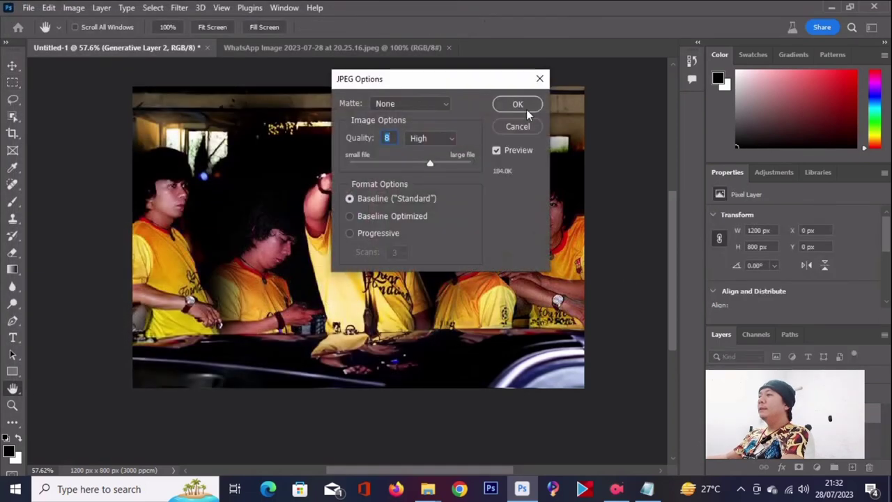
text(12)
click(517, 104)
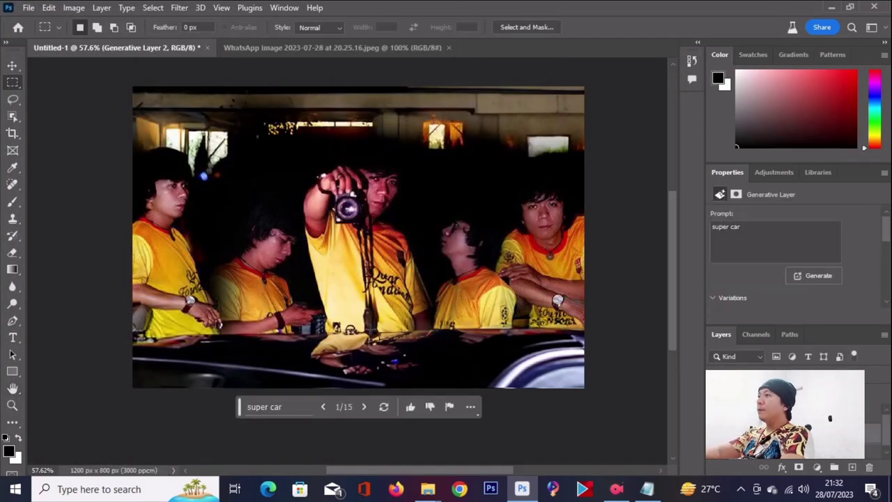
- Open the saved Untitled-1 JPEG from DATA (D:) in the Photos viewer
click(348, 432)
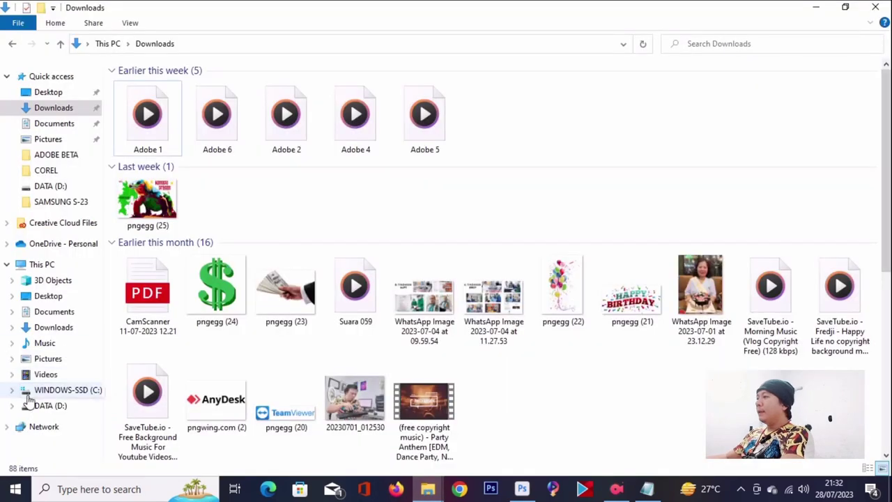
click(51, 405)
click(432, 207)
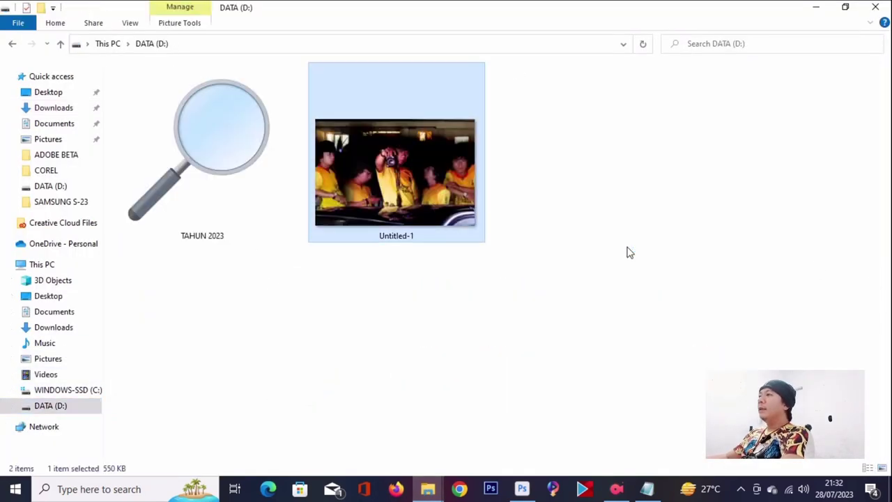
key(Return)
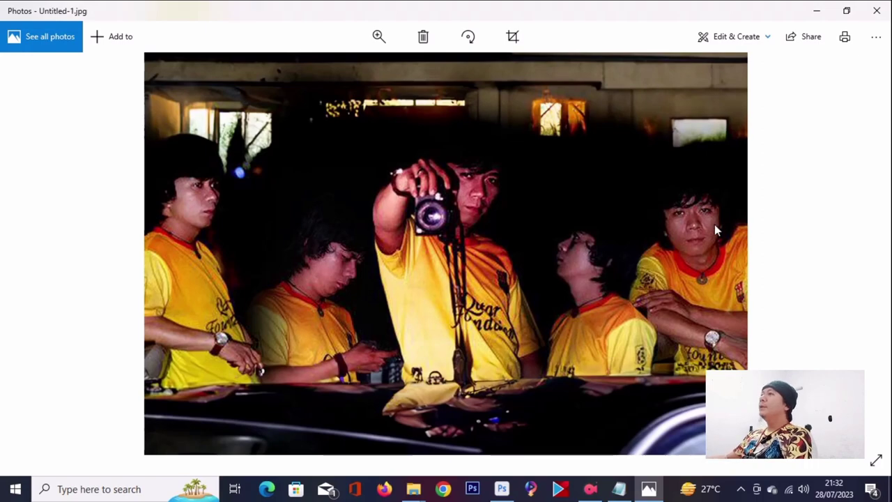
- Clear the selection on the WhatsApp image and return to the Untitled-1 document
click(502, 489)
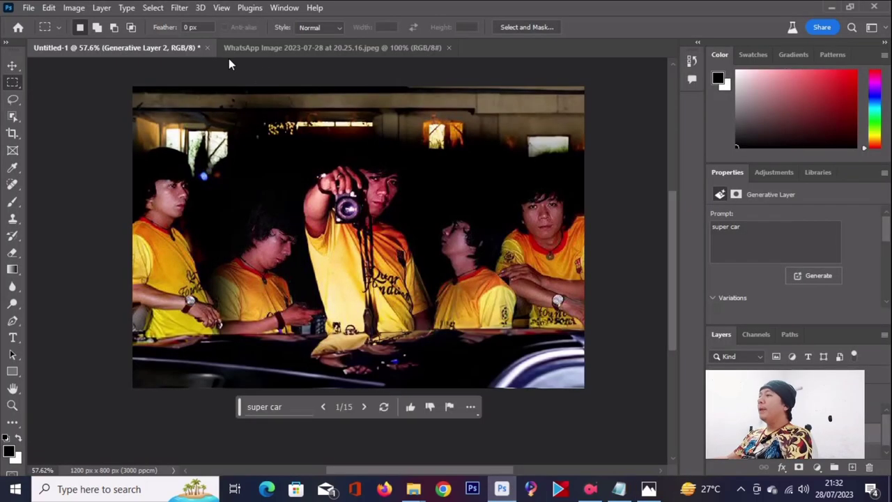
key(v)
click(271, 49)
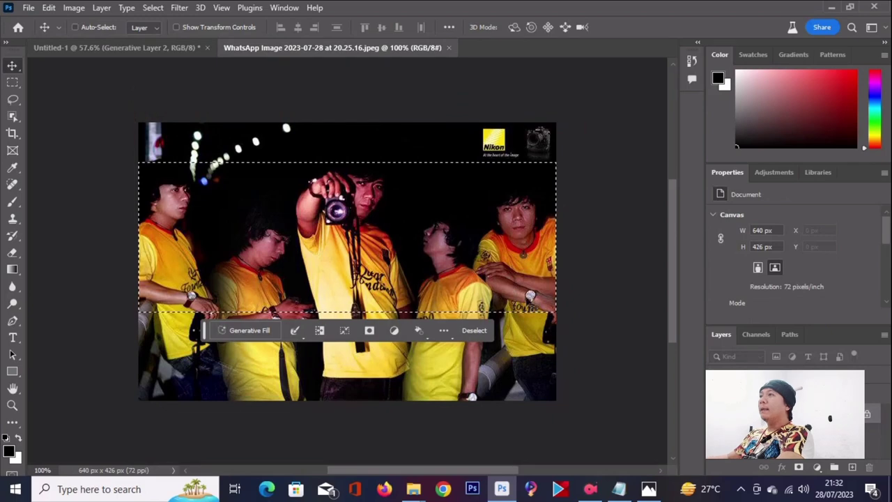
key(ctrl+d)
key(ctrl+Tab)
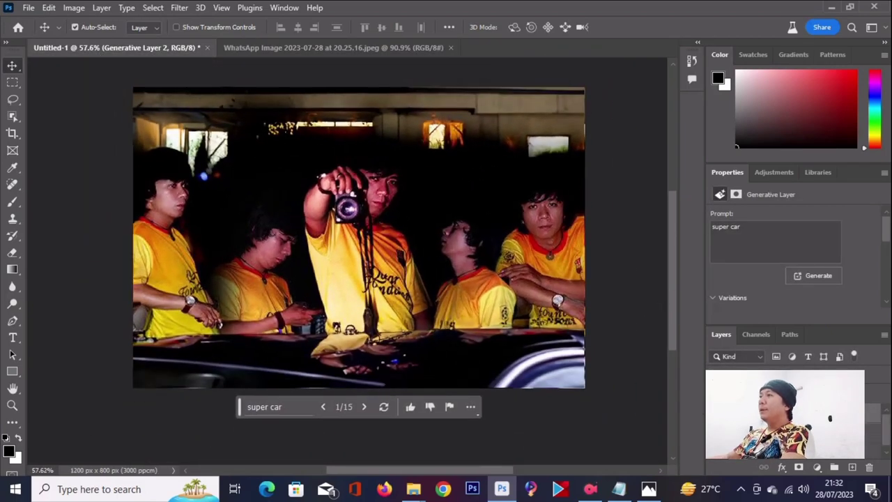
- Hide the composite layers and open the 20230612_001308 photo from the BAHAN folder
key(alt+bracketleft)
key(alt+bracketleft)
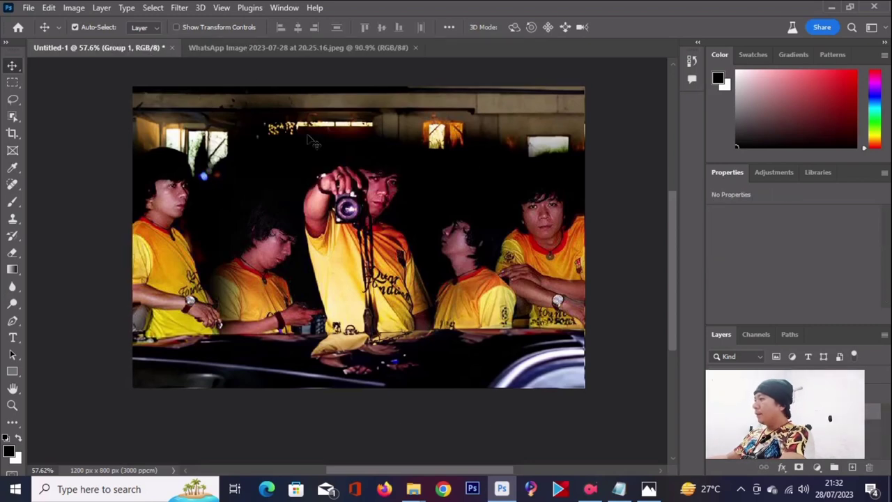
key(Delete)
mouse_move(413, 489)
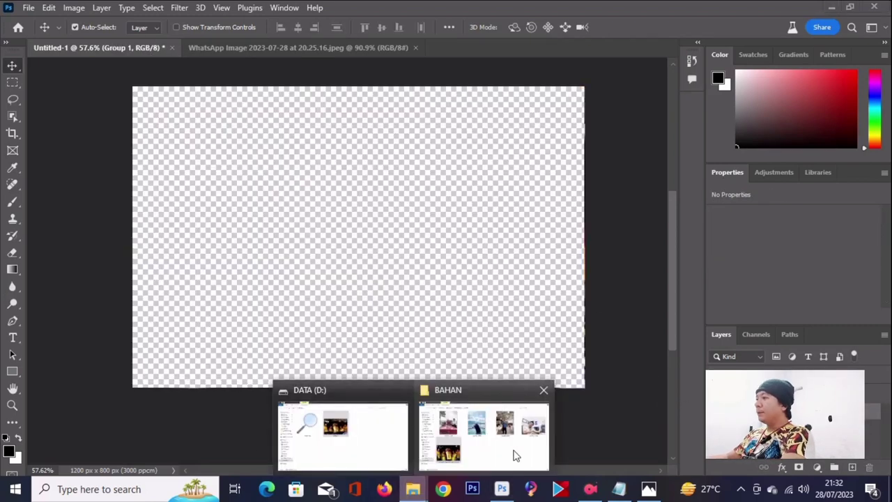
click(514, 449)
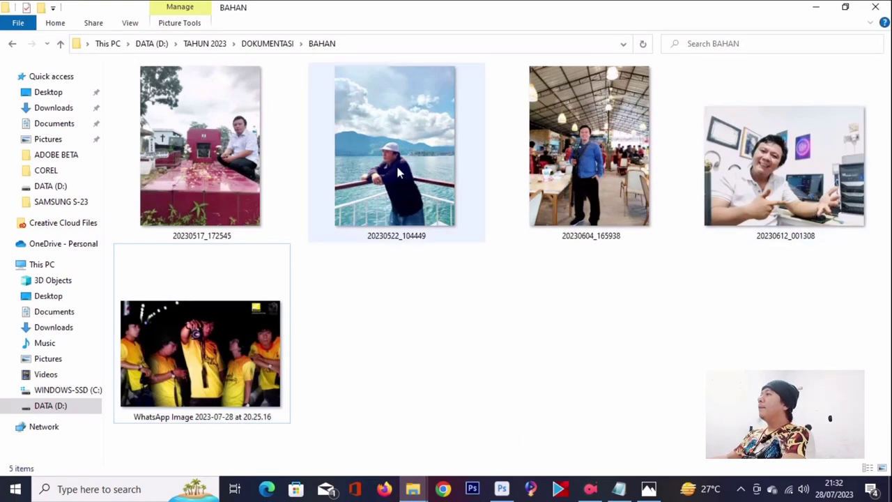
mouse_move(784, 174)
mouse_down()
mouse_move(507, 493)
mouse_move(479, 47)
mouse_up()
- Marquee-select the selfie and desk area and drag it onto the Untitled-1 canvas as a new layer
click(13, 83)
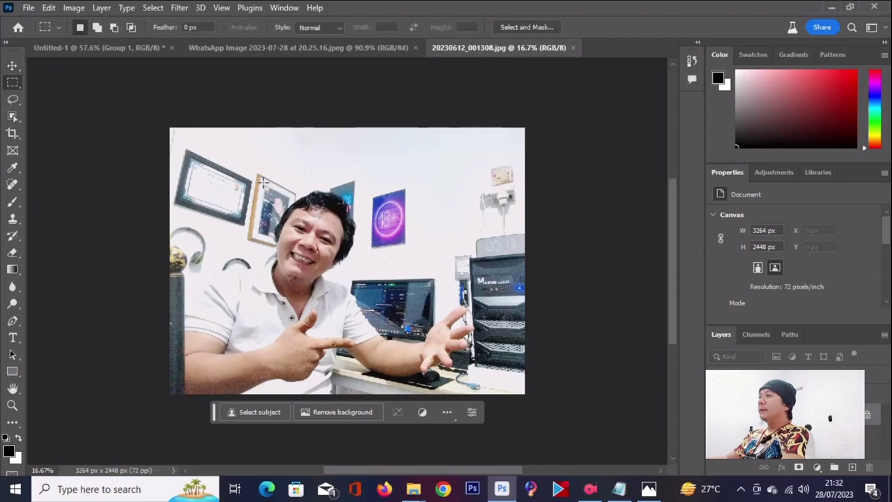
drag(202, 193, 531, 384)
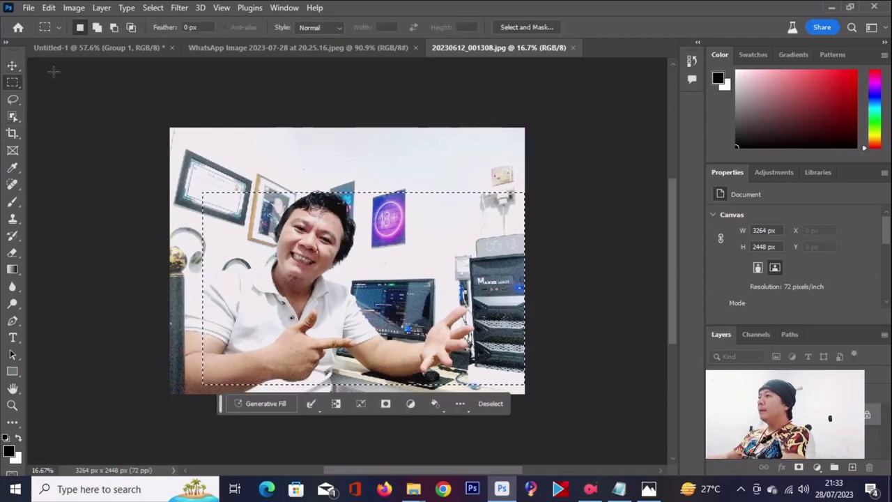
click(15, 66)
drag(355, 286, 376, 226)
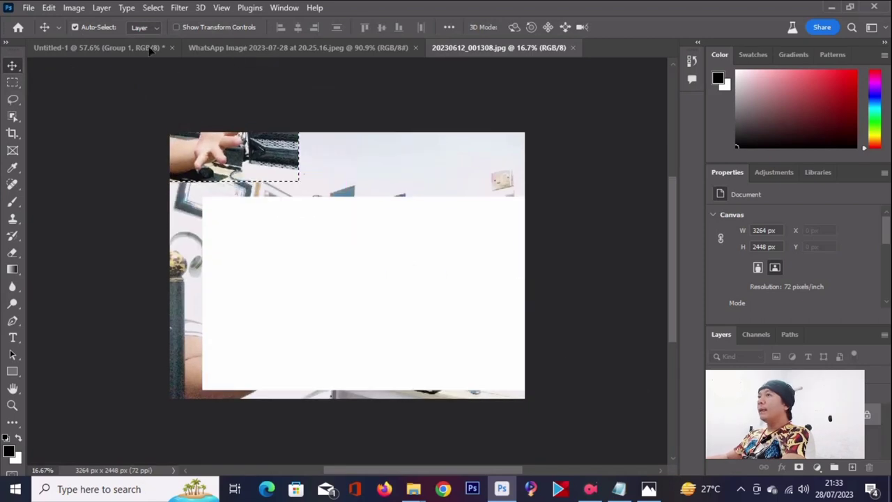
scroll(386, 223, down, 3)
- Free-transform the dropped photo layer down toward the canvas size
scroll(386, 223, down, 3)
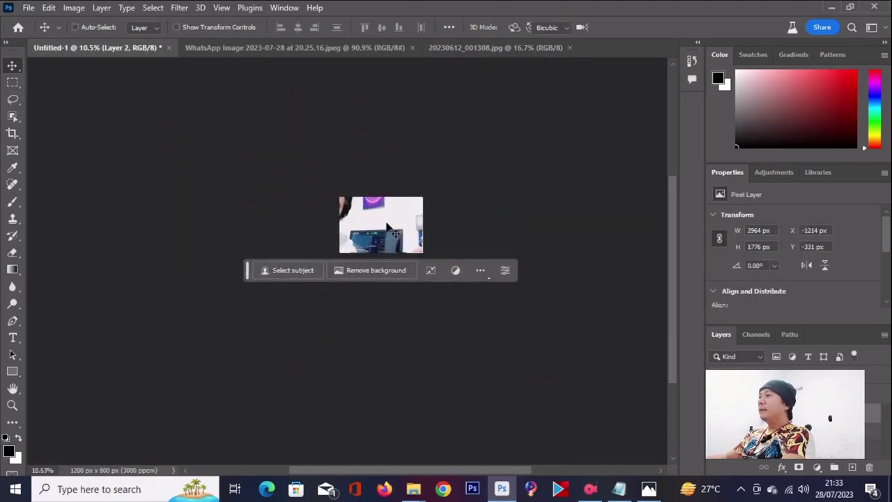
key(ctrl+t)
drag(255, 299, 319, 213)
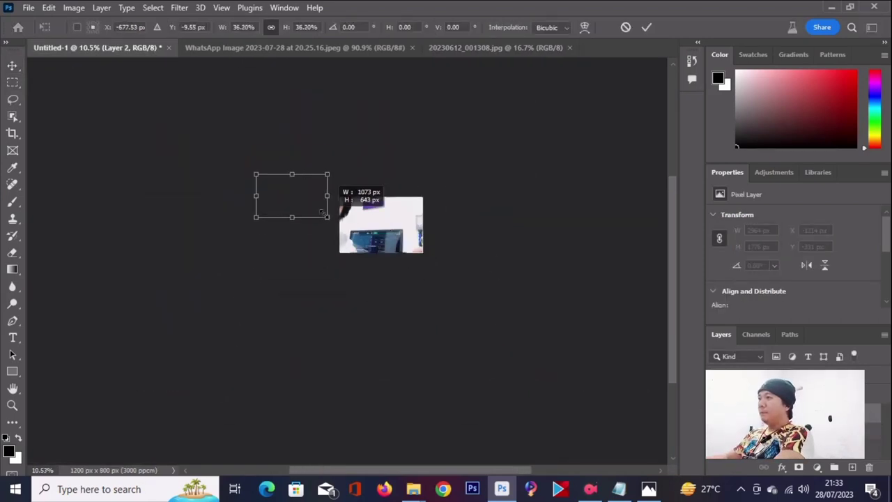
key(Return)
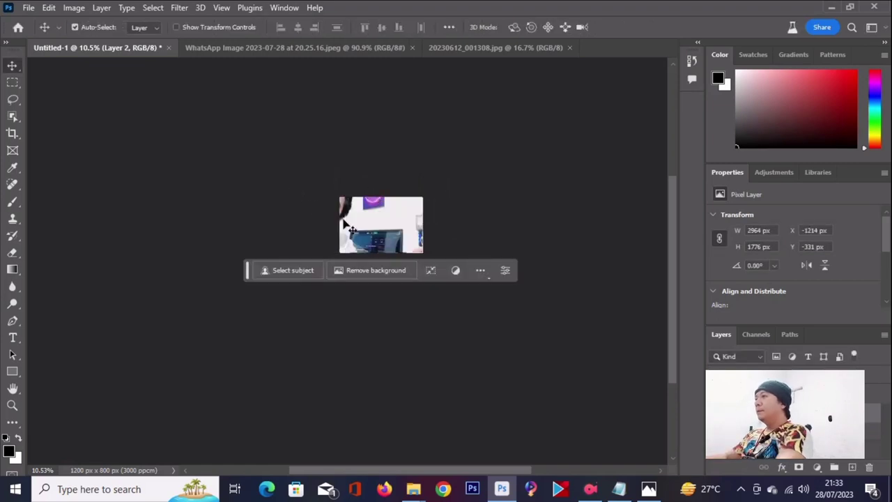
key(ctrl+t)
drag(255, 171, 342, 225)
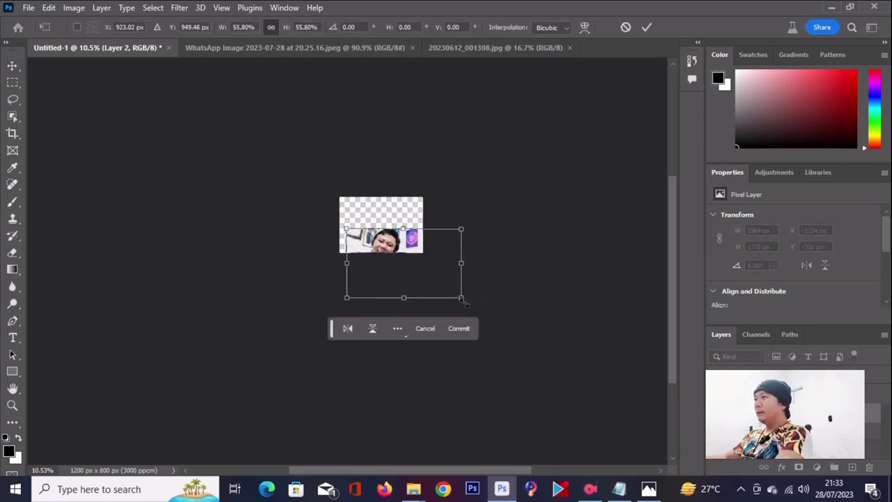
mouse_move(462, 225)
mouse_down()
mouse_move(402, 230)
mouse_move(407, 243)
mouse_up()
key(Return)
- Move the photo up to the canvas's left edge and rescale it to fit the canvas
scroll(408, 243, up, 5)
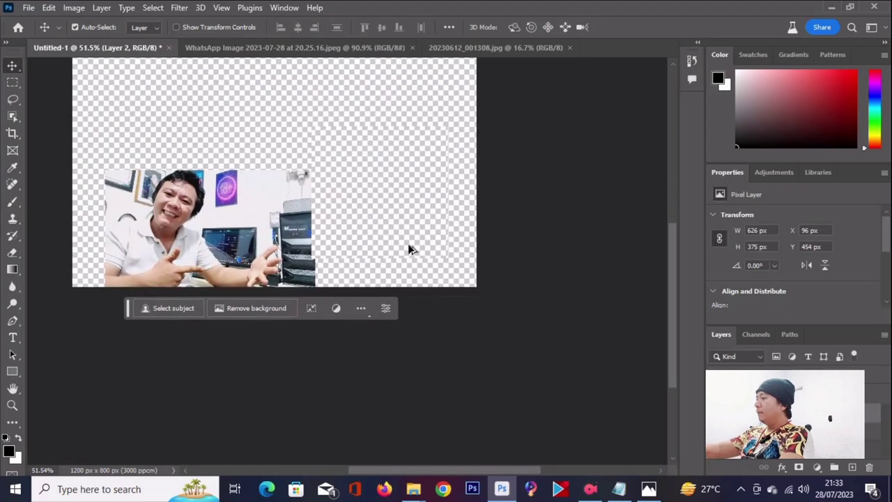
scroll(481, 464, left, 3)
scroll(481, 464, left, 2)
scroll(481, 464, up, 2)
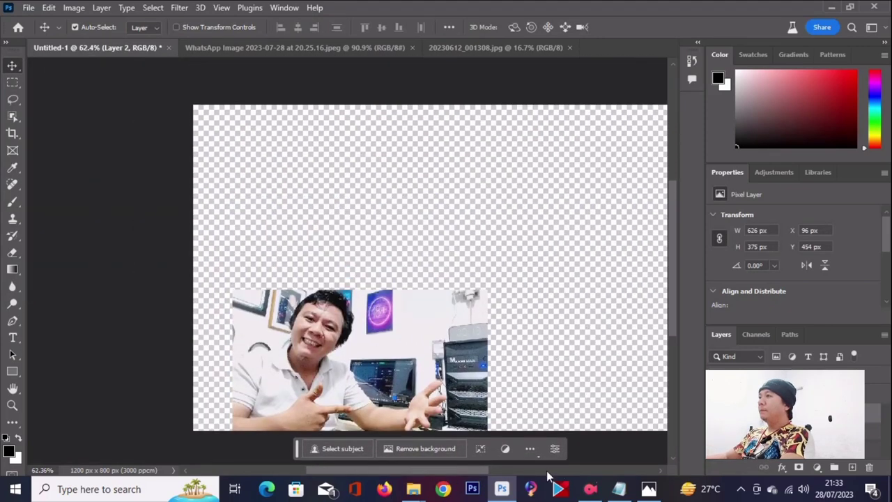
scroll(486, 477, right, 1)
drag(341, 346, 302, 221)
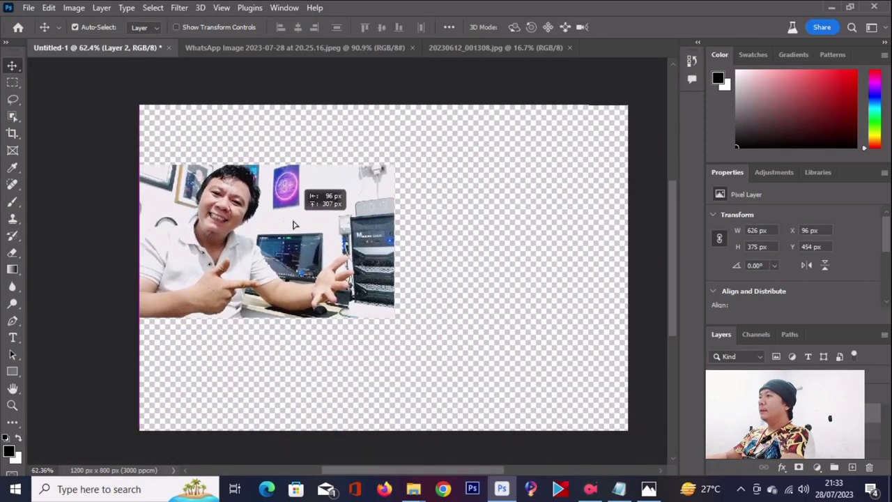
key(ctrl+t)
drag(400, 284, 657, 302)
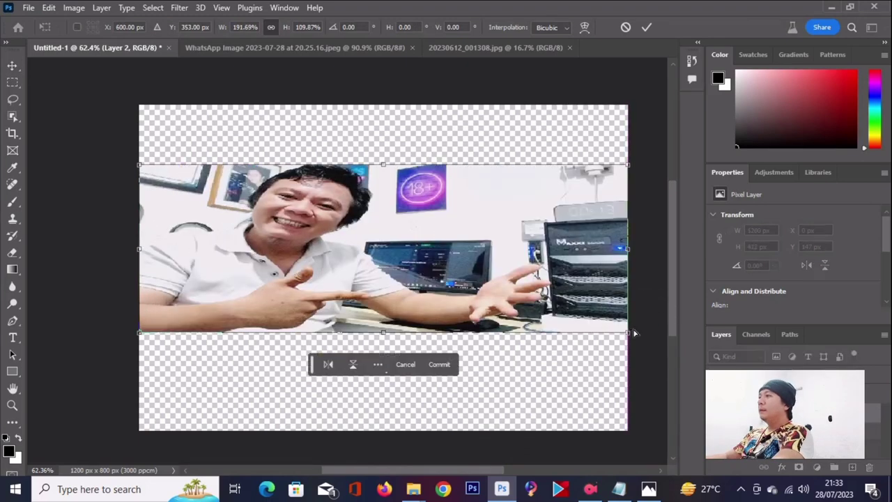
key(ctrl+z)
drag(403, 316, 578, 313)
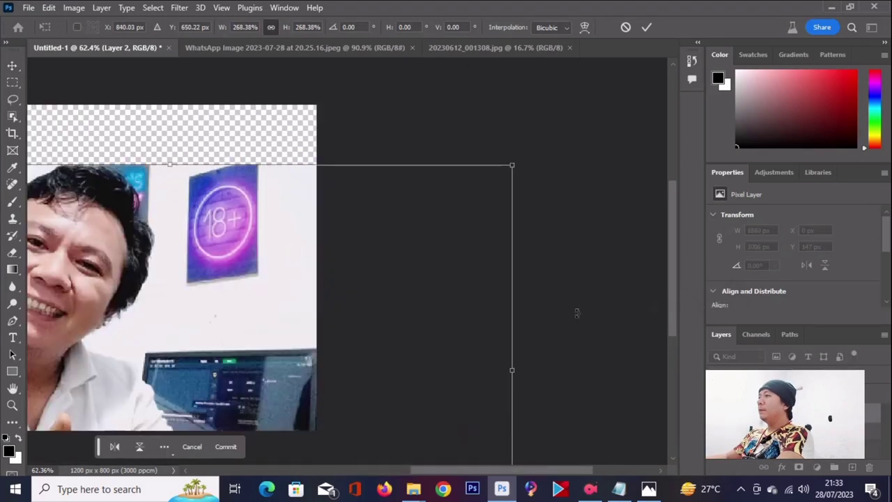
scroll(441, 232, down, 3)
scroll(441, 232, down, 2)
drag(370, 341, 289, 299)
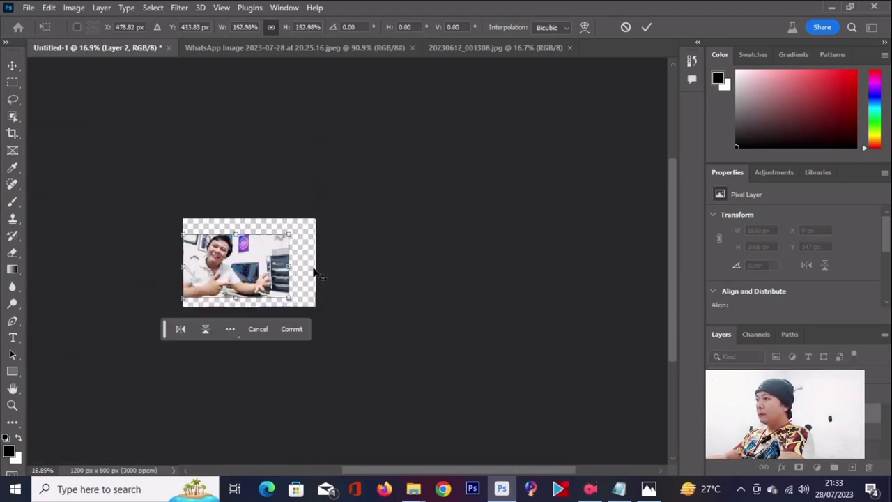
key(Return)
- Raise the photo and shrink it to 661×407 pixels, leaving transparent margins all round
scroll(315, 273, up, 3)
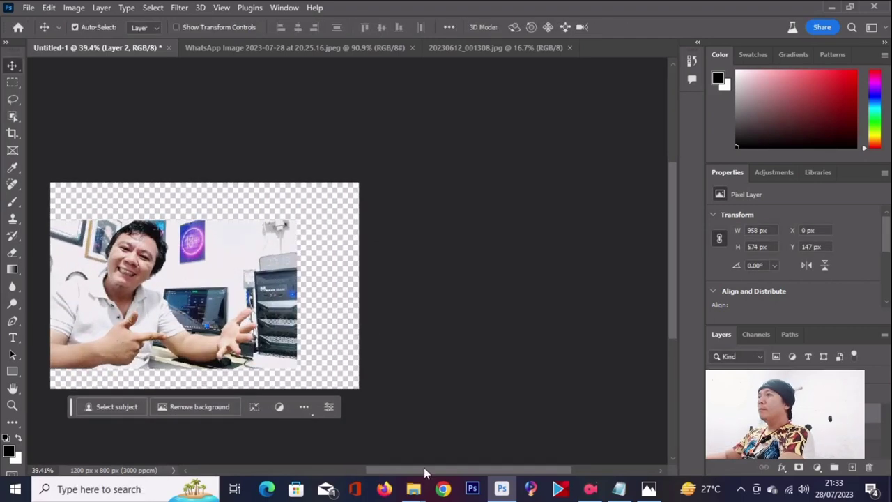
scroll(424, 467, left, 3)
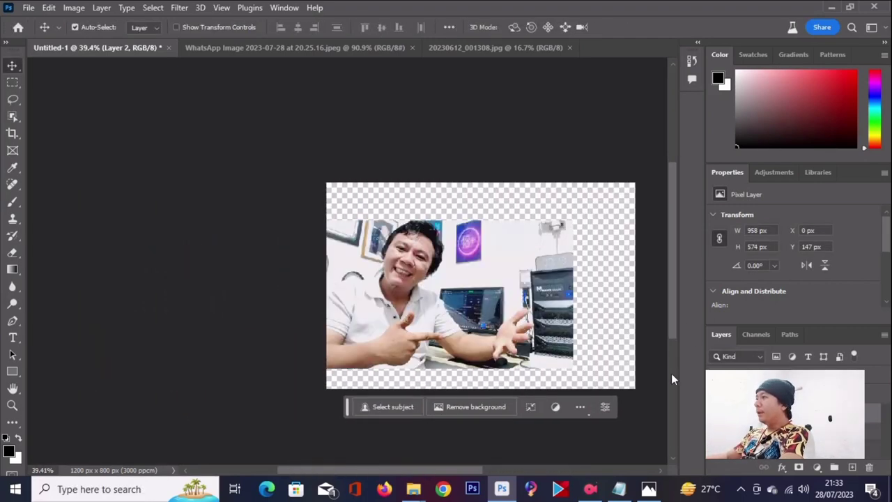
drag(541, 326, 563, 313)
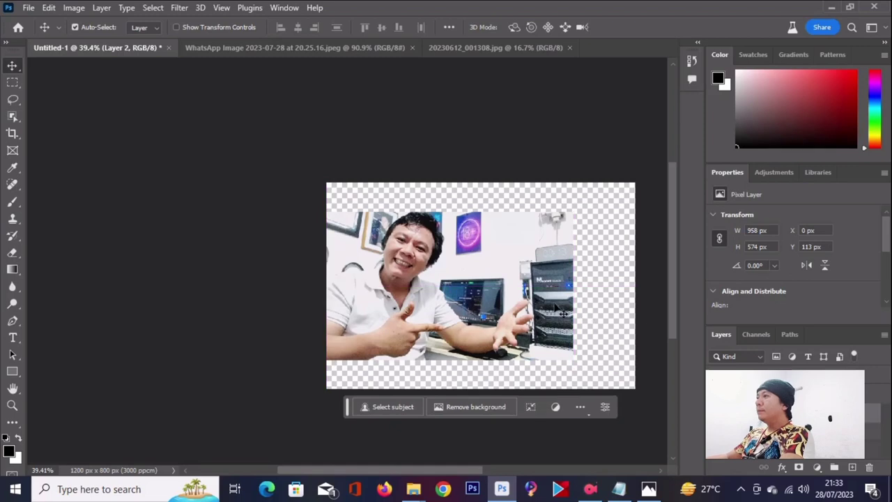
key(ctrl+t)
mouse_move(573, 360)
mouse_down()
mouse_move(494, 317)
mouse_move(552, 323)
mouse_up()
key(Return)
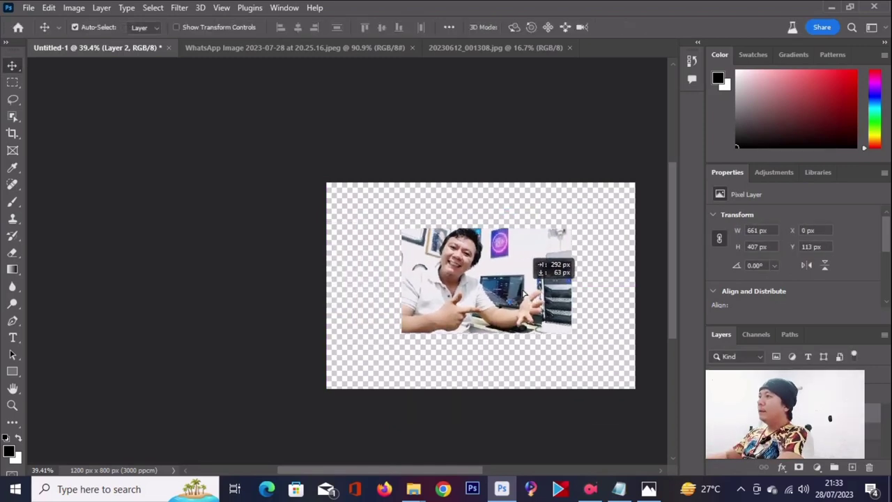
scroll(552, 323, up, 2)
scroll(638, 309, down, 2)
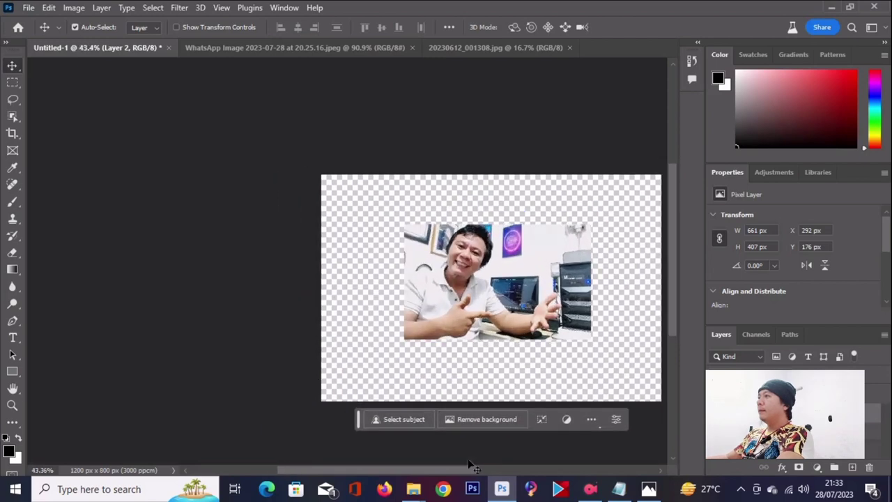
scroll(503, 475, up, 1)
scroll(503, 476, up, 2)
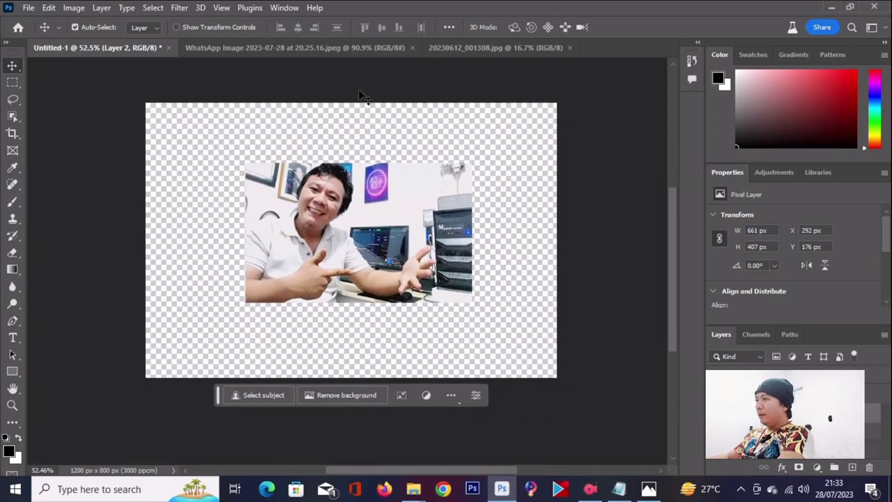
scroll(495, 237, up, 1)
scroll(502, 243, down, 1)
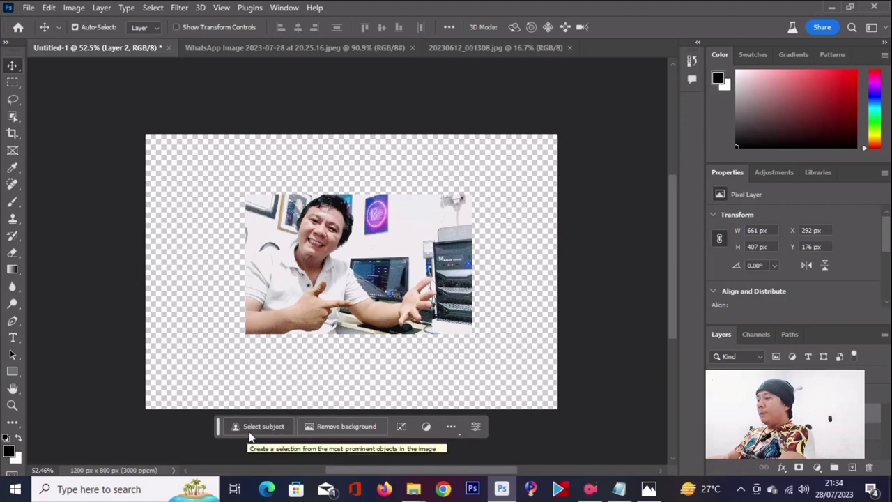
scroll(302, 340, down, 1)
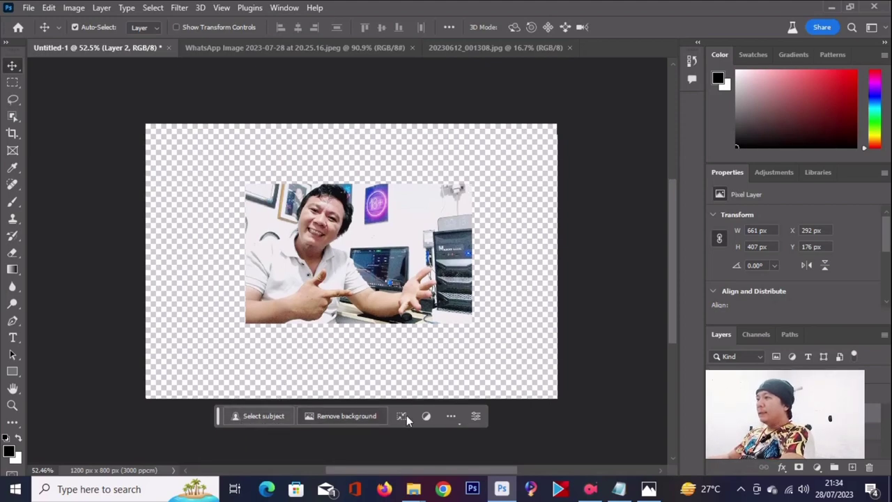
- Select the person with Select Subject and copy them onto a new Layer 3
click(258, 415)
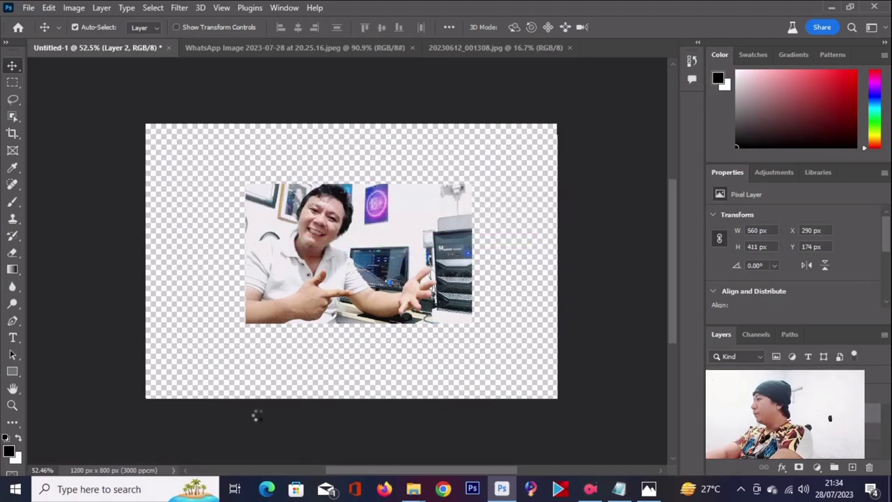
scroll(289, 243, up, 3)
scroll(289, 243, up, 1)
scroll(288, 243, up, 2)
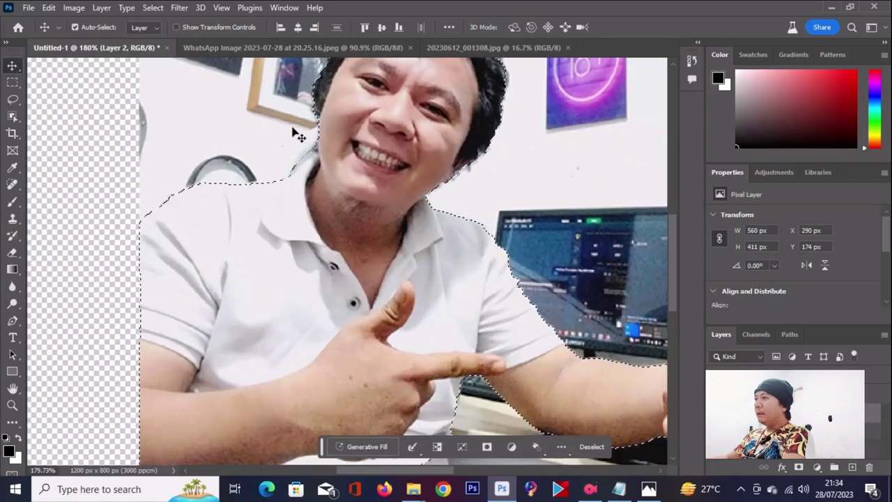
scroll(393, 216, down, 2)
scroll(377, 223, down, 2)
scroll(362, 229, up, 1)
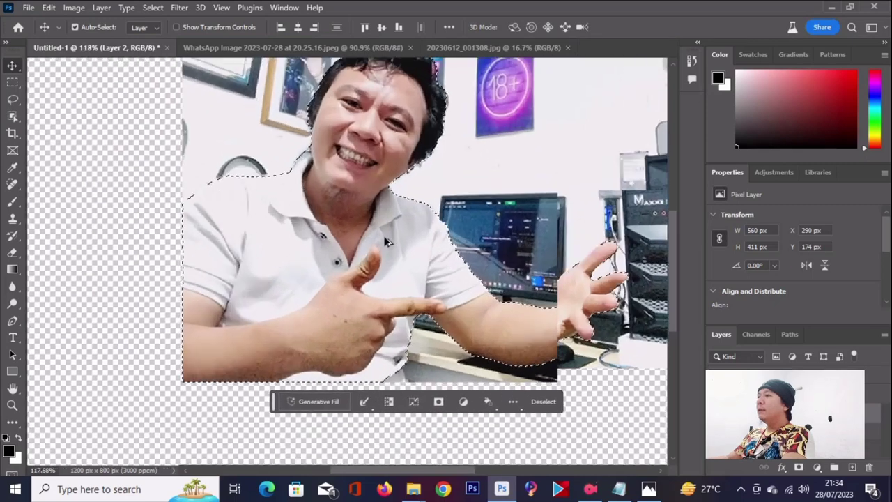
scroll(354, 232, up, 1)
scroll(354, 232, up, 1)
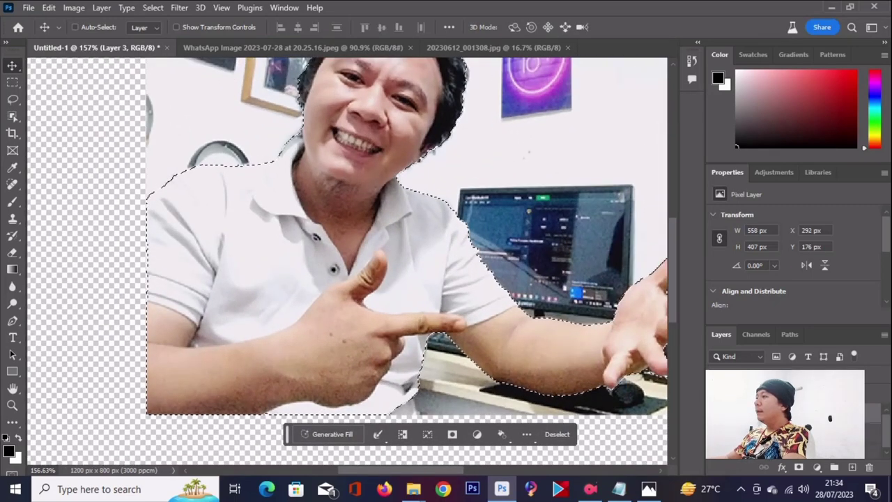
key(ctrl+j)
- Hide the original photo to check the cut-out, then restore it and make it active
click(718, 411)
scroll(548, 235, down, 2)
scroll(613, 225, down, 2)
scroll(618, 265, up, 2)
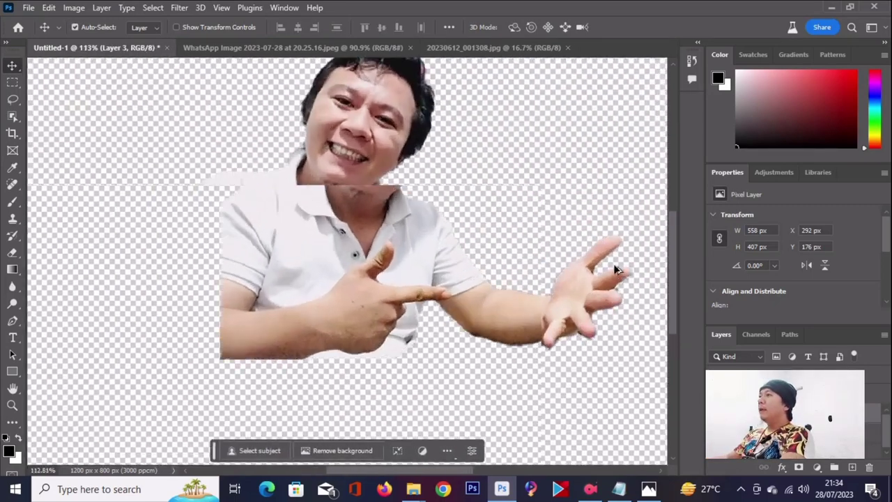
scroll(413, 227, up, 2)
scroll(412, 227, down, 1)
scroll(412, 226, down, 1)
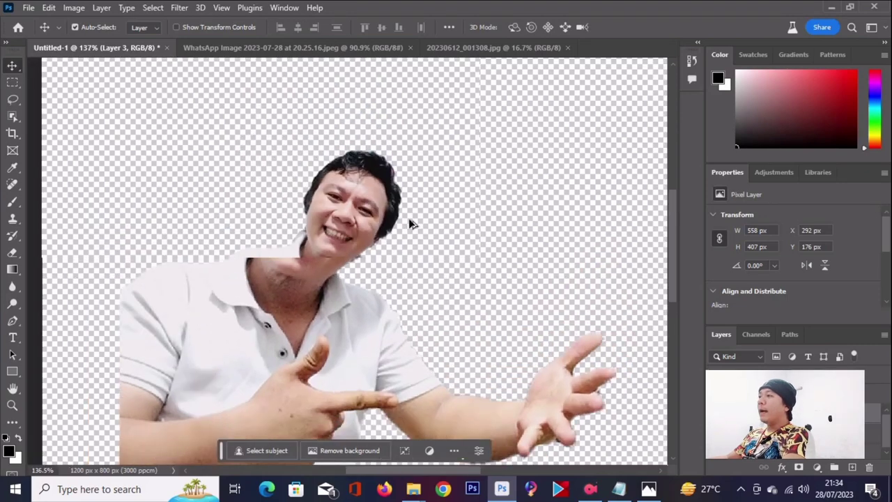
scroll(446, 258, down, 1)
scroll(455, 269, up, 1)
scroll(418, 272, down, 1)
scroll(314, 272, down, 1)
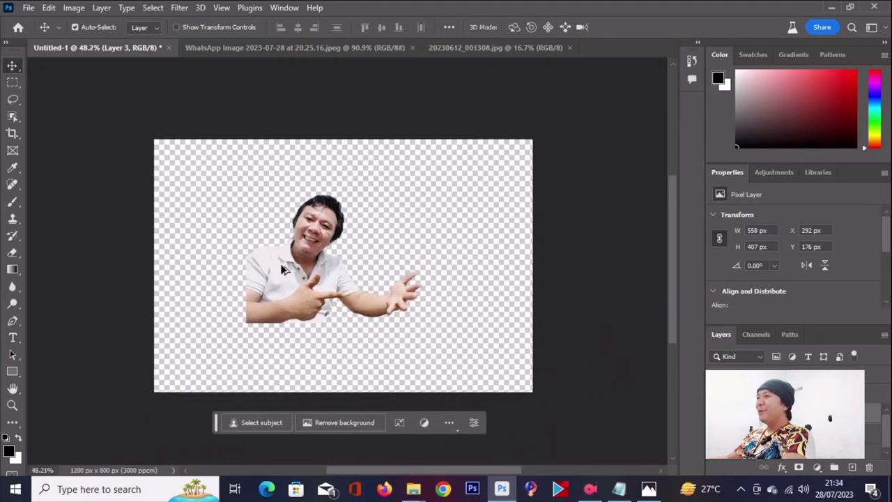
scroll(282, 271, up, 2)
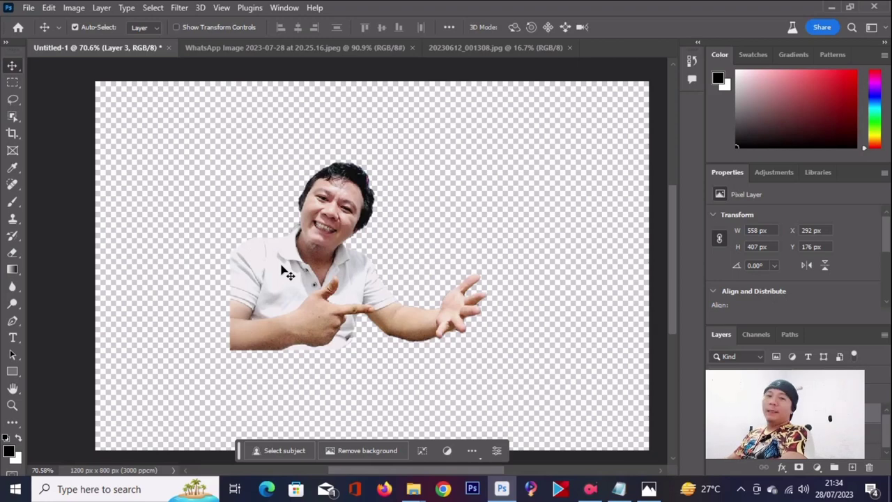
scroll(457, 303, down, 1)
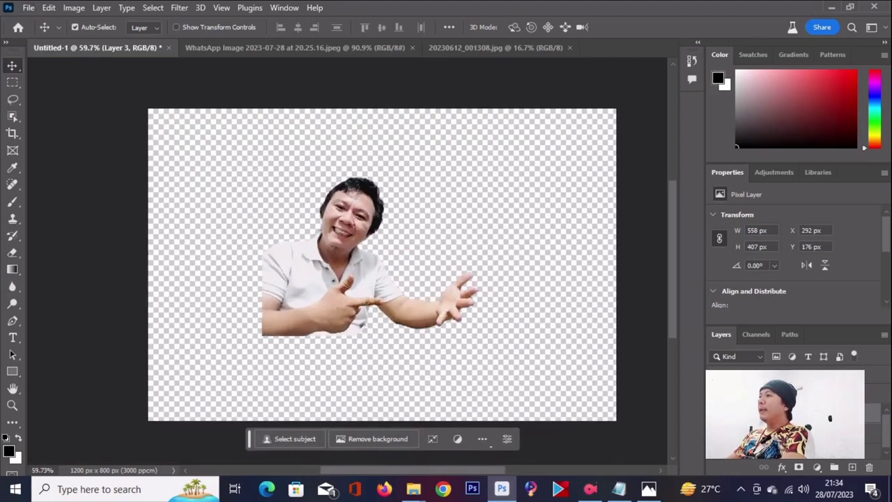
key(ctrl+z)
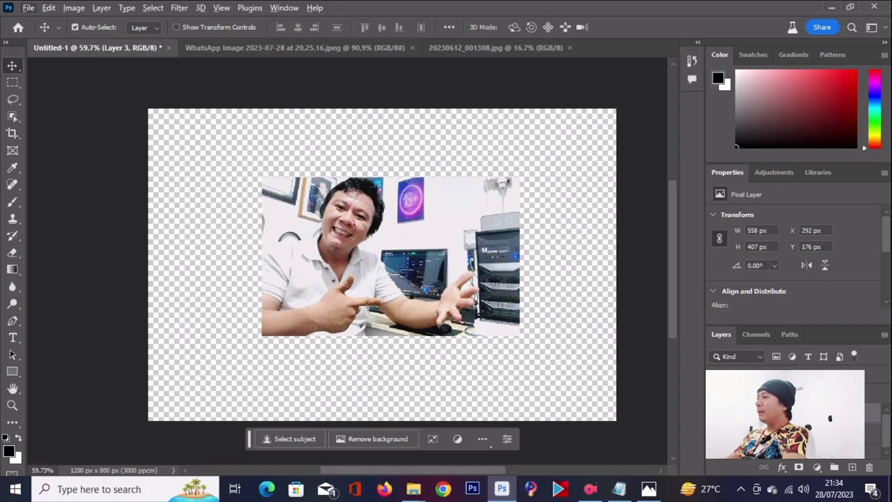
key(Delete)
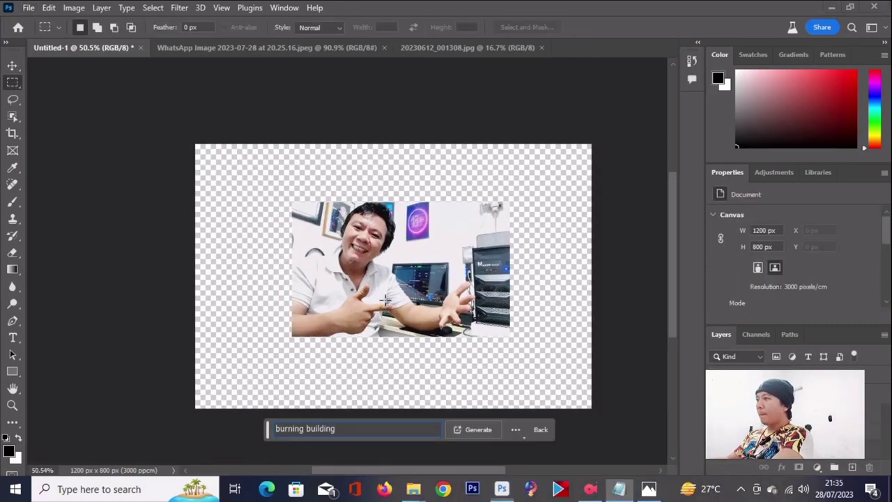
- Select the empty top strip and run Generative Fill with the 'working room' prompt
click(384, 299)
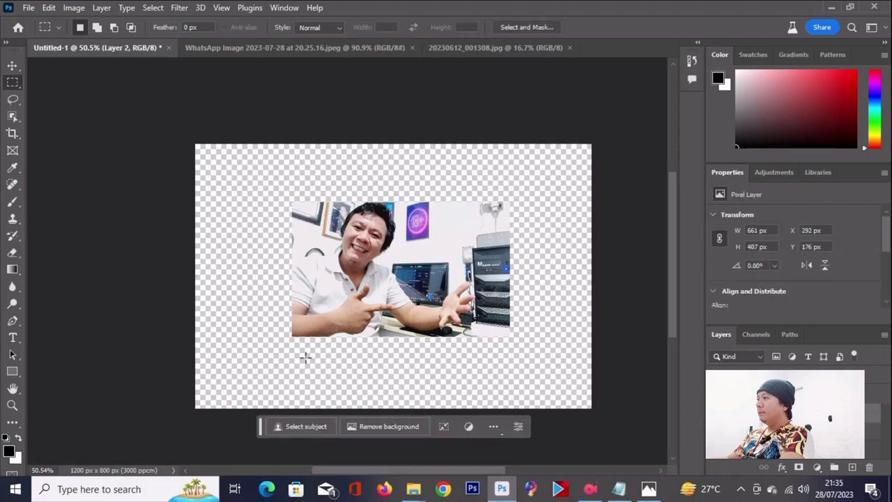
mouse_move(169, 114)
mouse_down()
mouse_move(612, 189)
mouse_move(631, 202)
mouse_up()
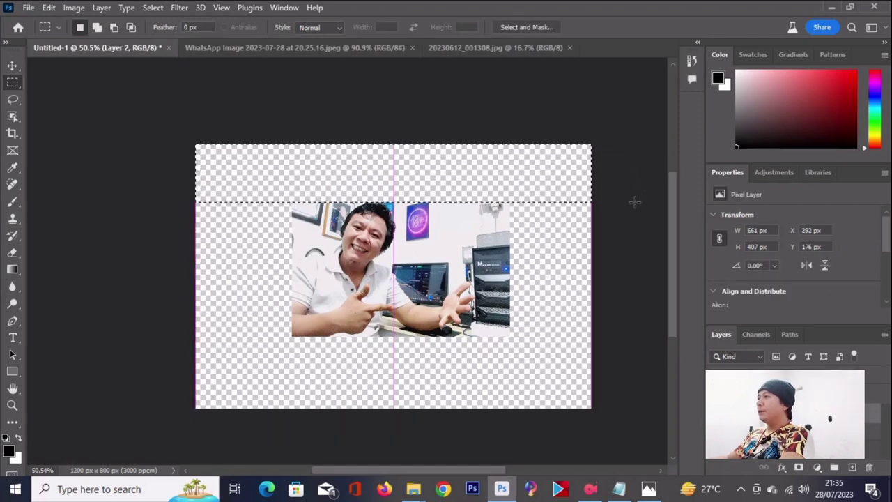
click(296, 222)
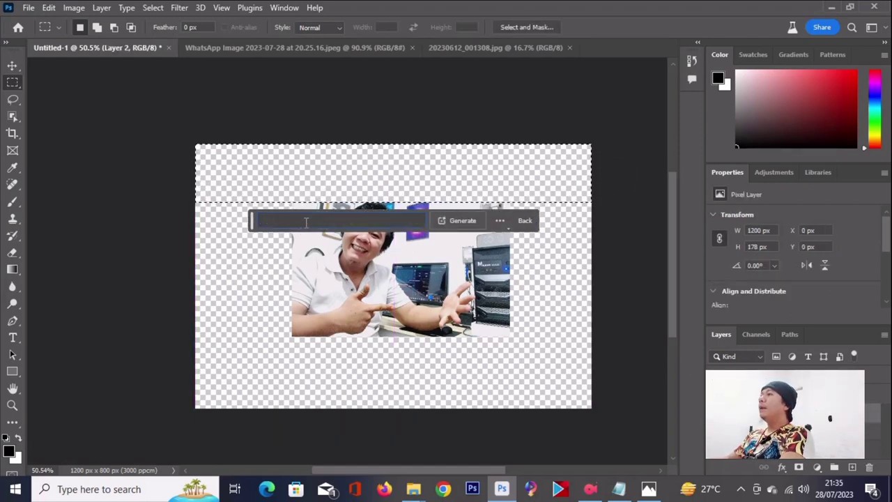
text(working room)
drag(261, 222, 265, 432)
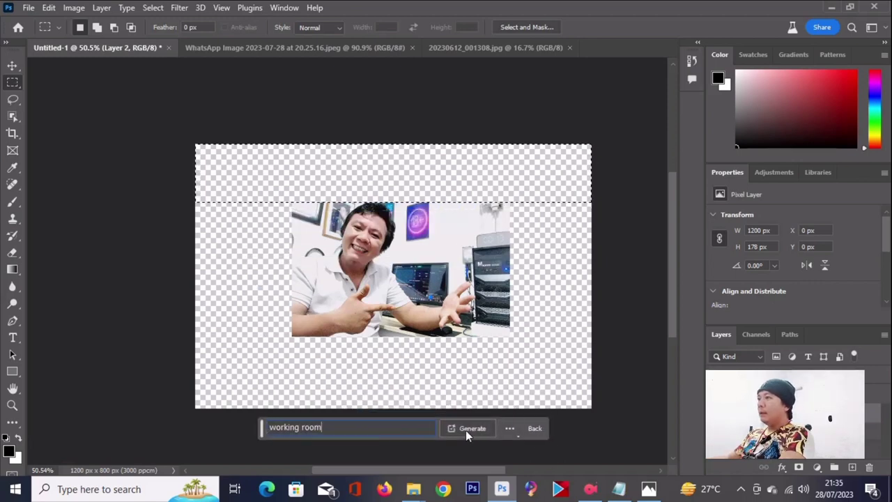
click(466, 430)
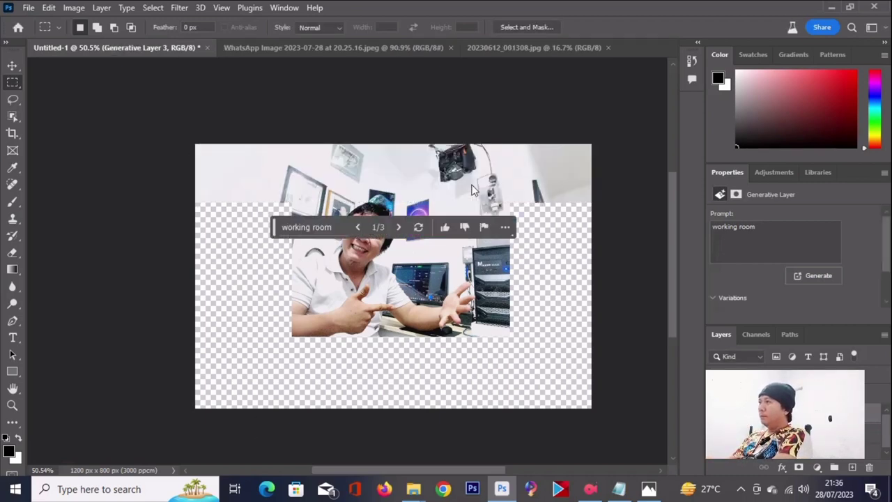
- Browse the variations, regenerate for six in total, and settle on variation 5/6
drag(274, 227, 276, 432)
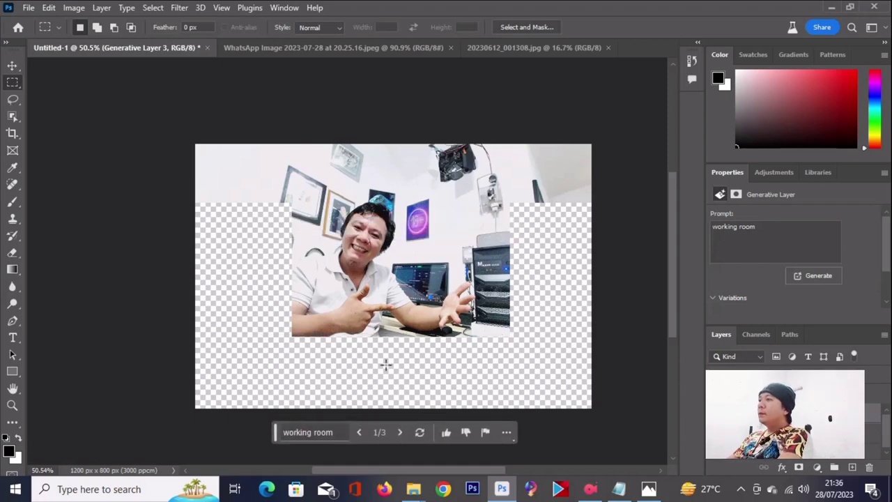
click(400, 433)
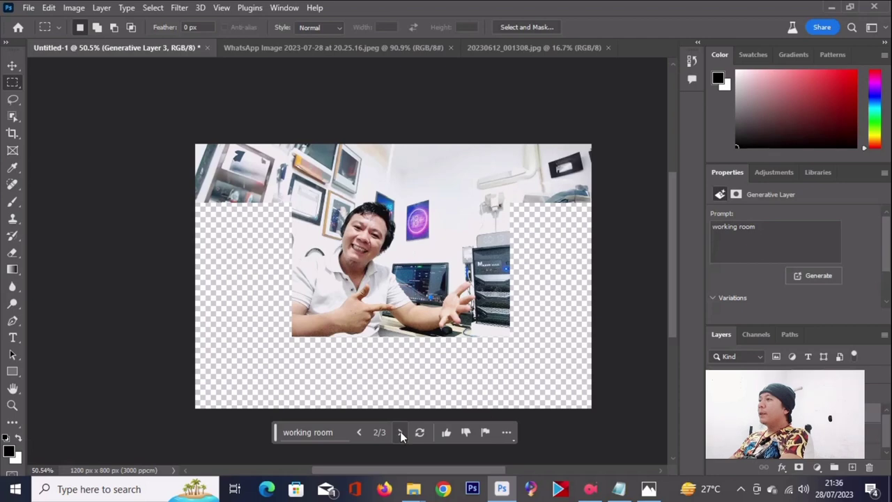
click(400, 432)
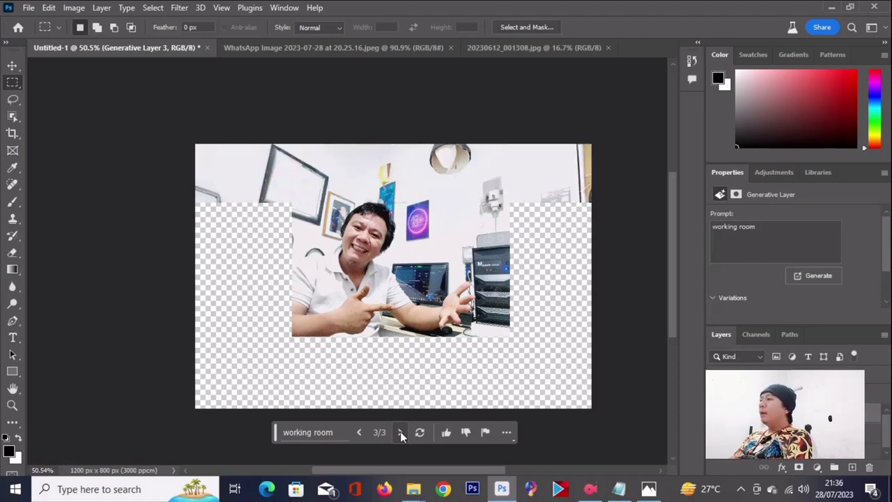
click(400, 432)
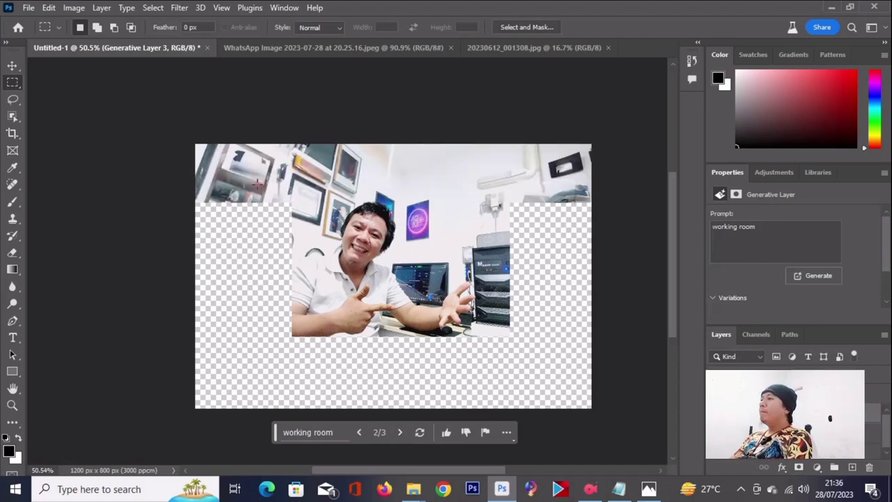
click(399, 432)
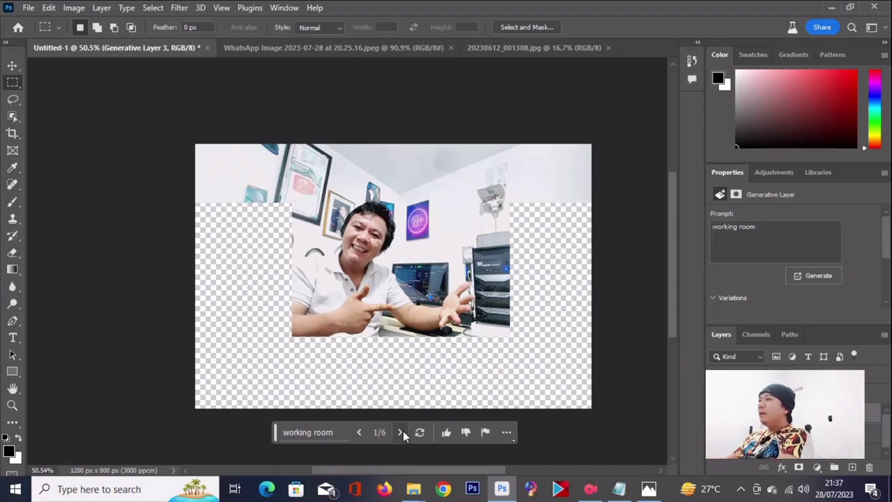
click(400, 432)
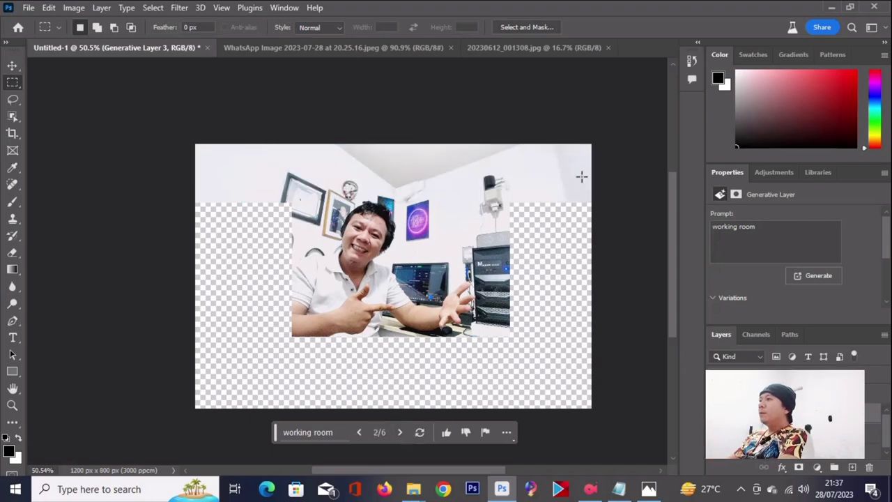
click(401, 432)
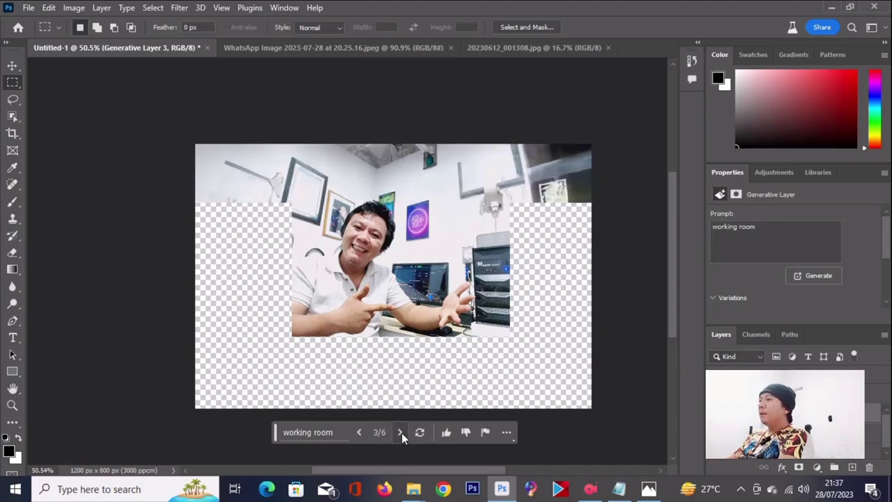
click(401, 432)
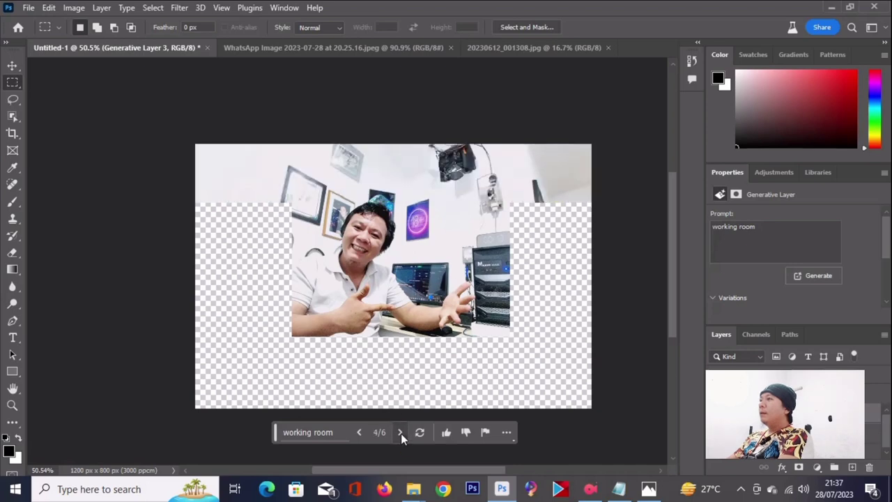
click(400, 433)
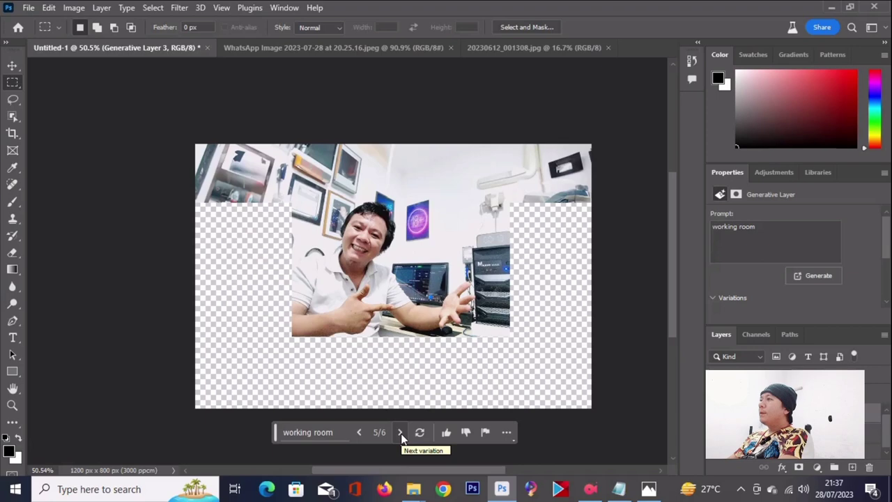
- On Layer 2, select the whole empty left strip and run Generative Fill with a blank prompt
key(alt+bracketleft)
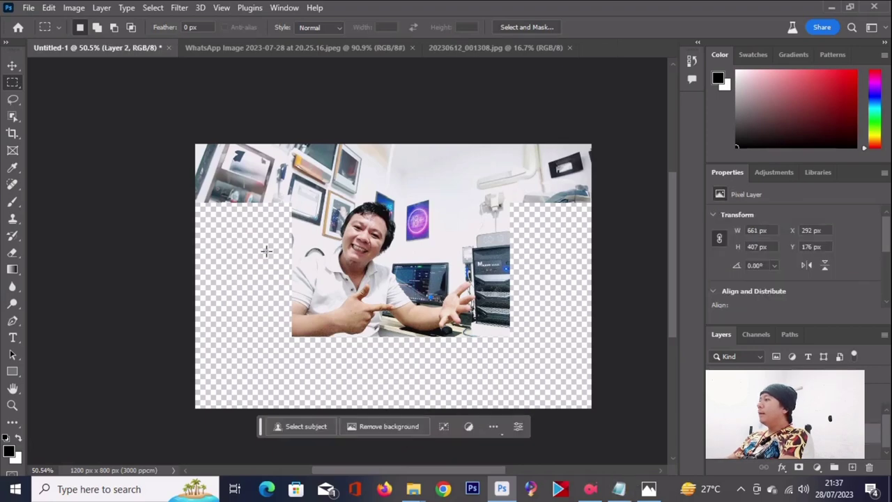
drag(193, 200, 288, 324)
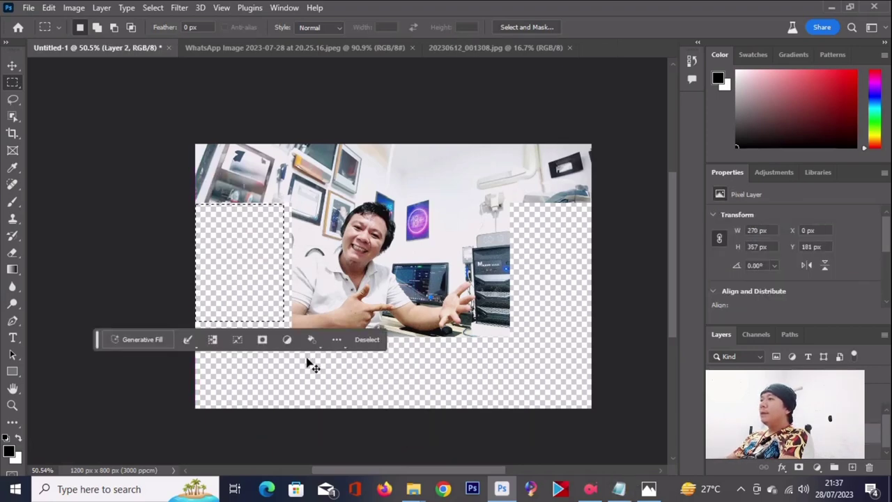
click(177, 198)
drag(188, 202, 293, 413)
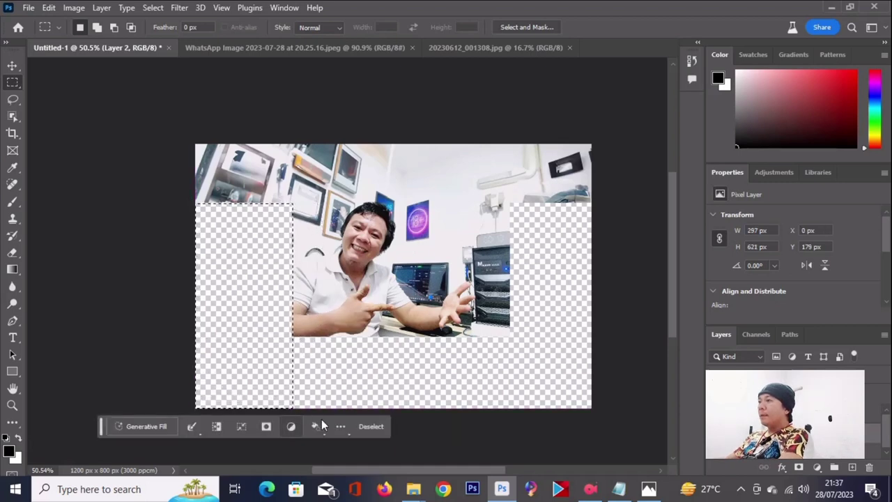
click(155, 425)
click(300, 428)
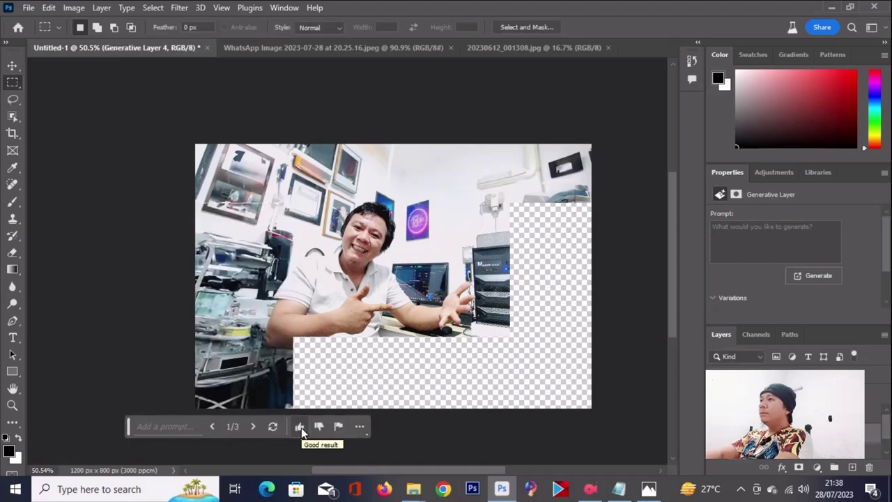
- Browse the three left-fill variations and generate more versions
alt+scroll(301, 432, up, 5)
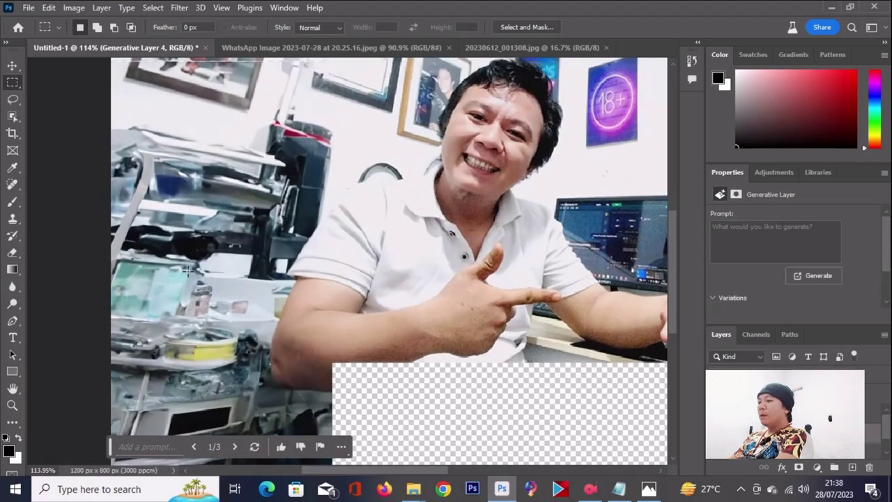
alt+scroll(268, 432, down, 3)
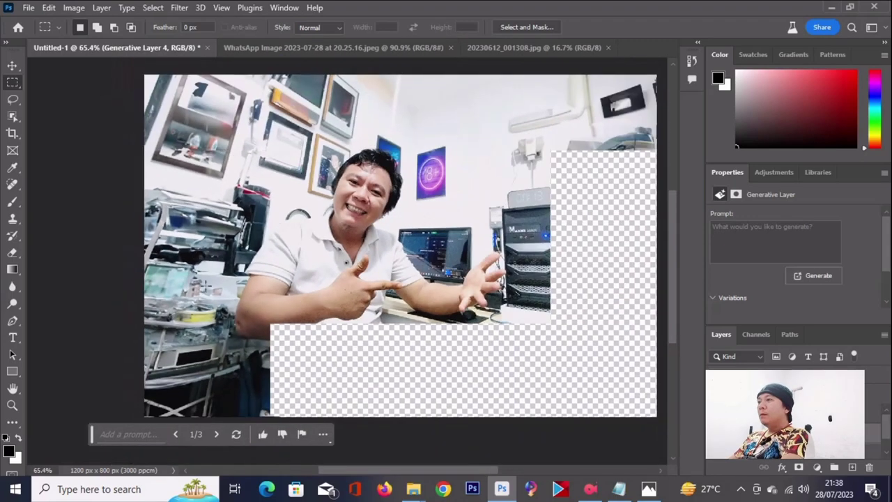
click(217, 435)
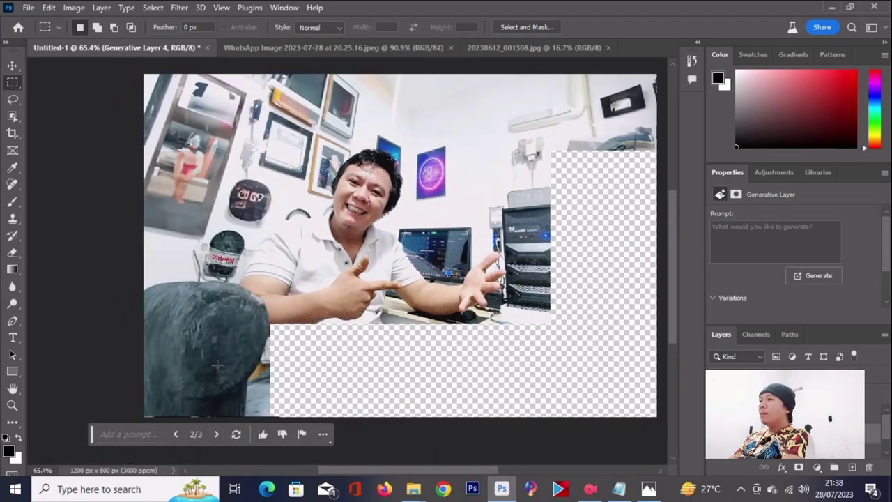
click(216, 434)
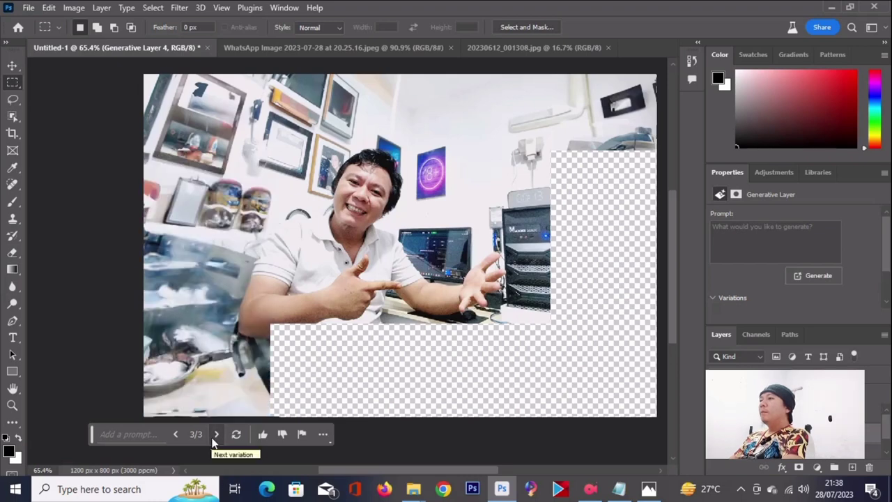
click(236, 435)
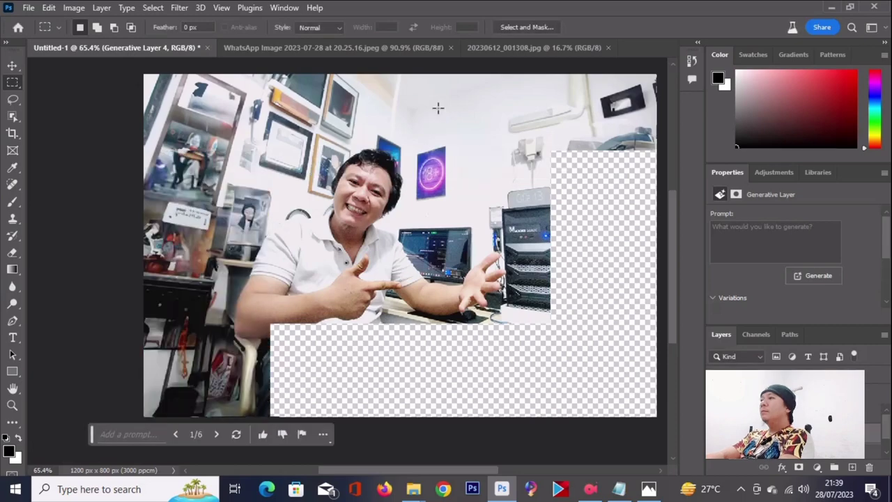
- Preview the newly generated left-fill variations
scroll(224, 271, up, 2)
scroll(224, 270, up, 2)
scroll(222, 268, down, 3)
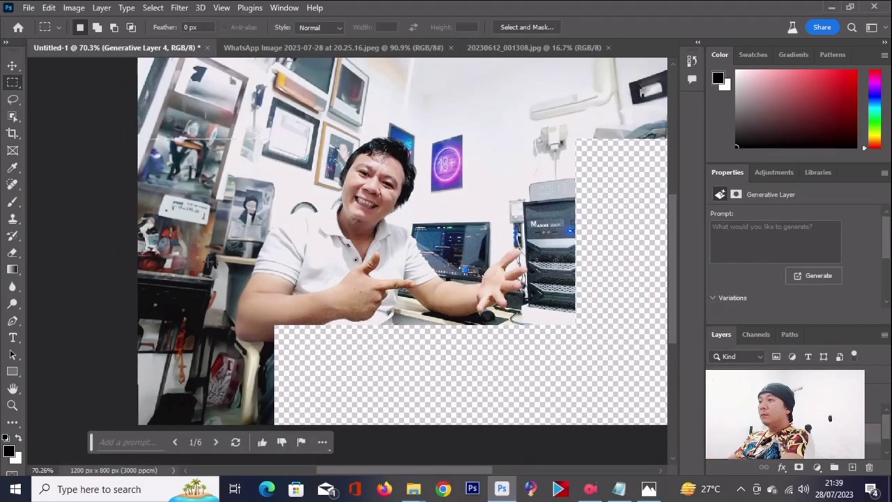
click(216, 443)
scroll(218, 439, up, 2)
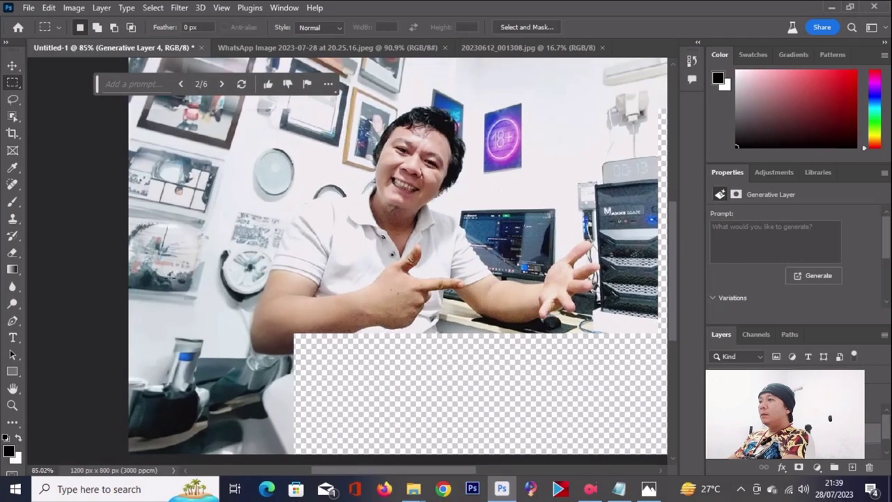
scroll(217, 439, down, 1)
click(230, 447)
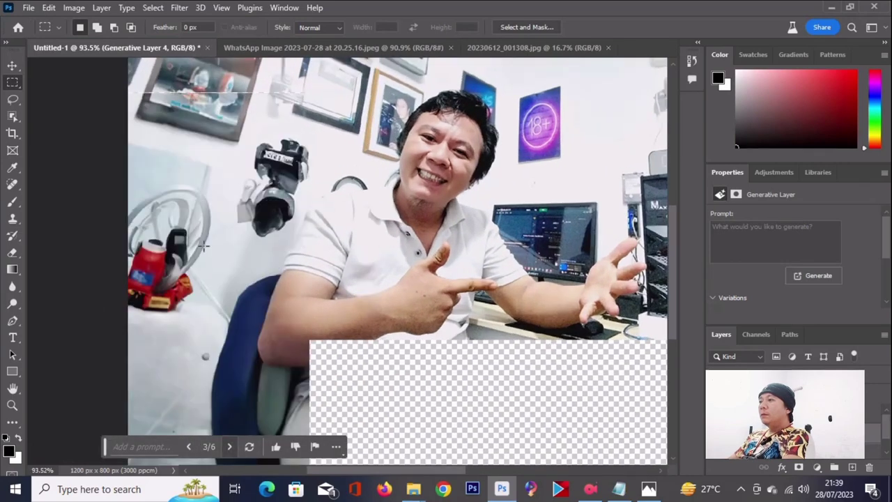
scroll(167, 216, down, 2)
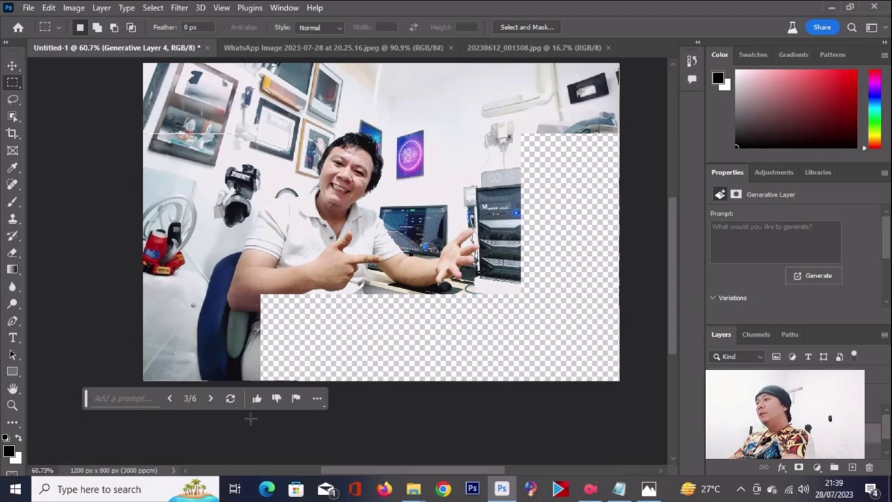
- Step back through the versions and settle on variation 2/6 with clocks and framed items
click(211, 398)
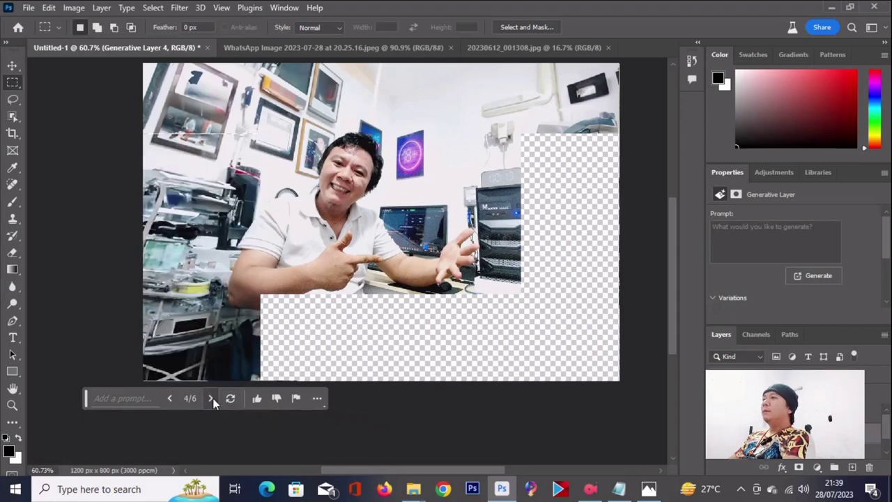
click(170, 394)
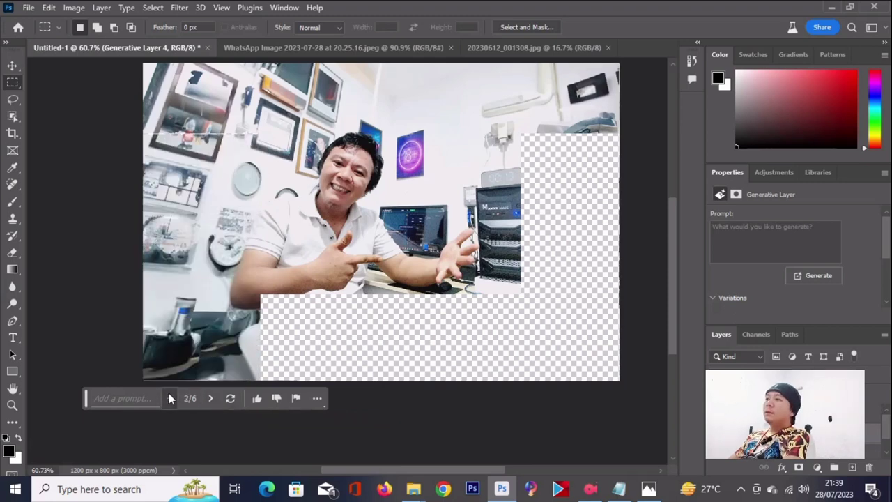
click(169, 395)
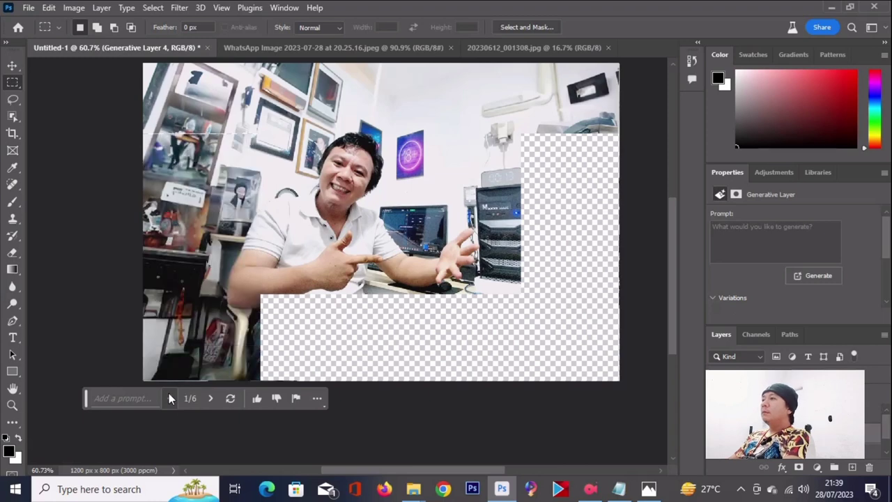
click(211, 398)
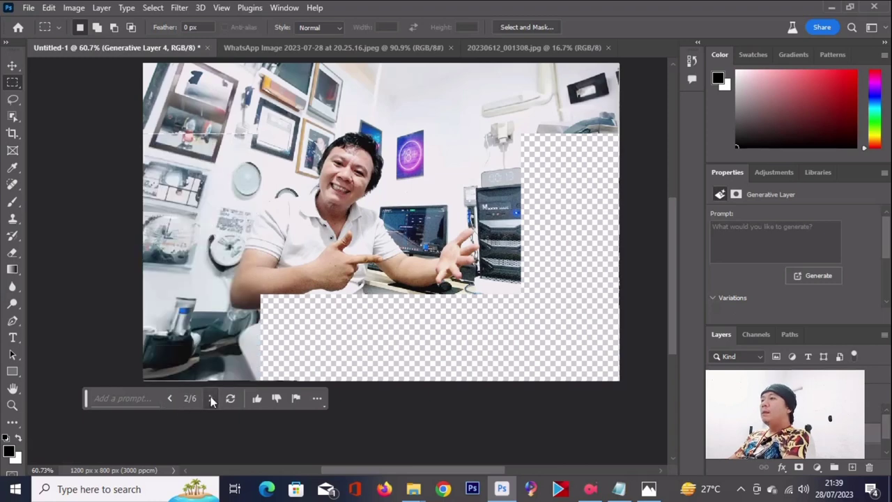
click(211, 398)
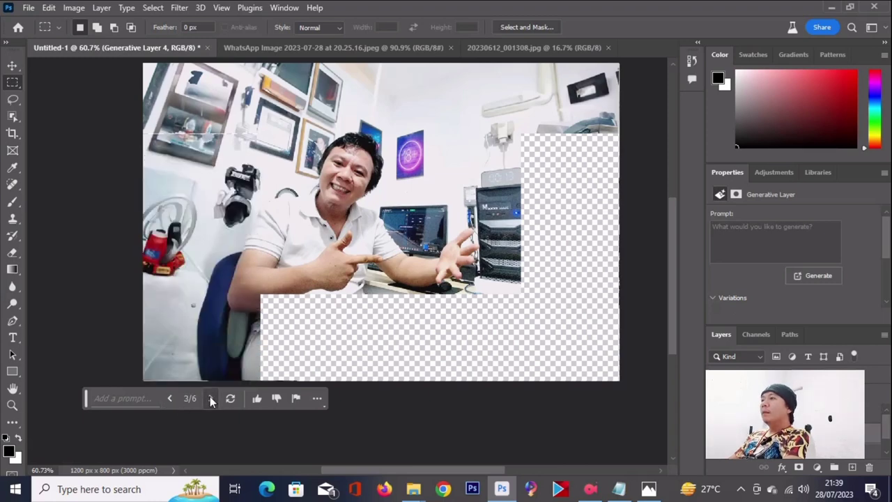
click(170, 402)
alt+scroll(209, 313, up, 3)
scroll(244, 374, up, 2)
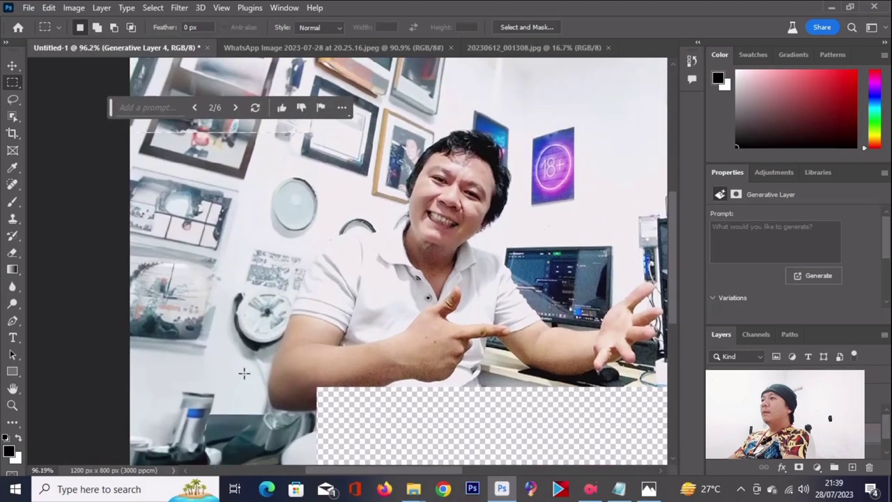
scroll(244, 374, down, 3)
scroll(230, 348, up, 1)
scroll(223, 334, down, 1)
scroll(213, 327, up, 1)
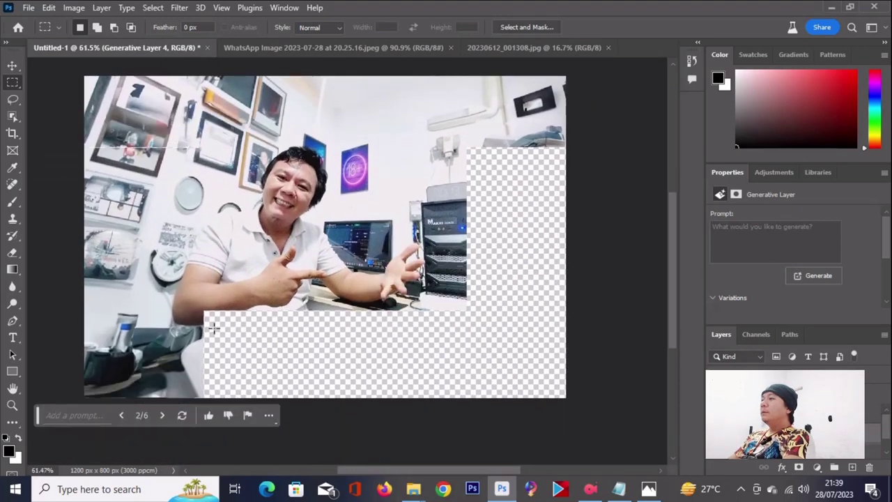
- Select the bottom transparent strip and generate a fill with the prompt 'podcast'
drag(204, 310, 576, 428)
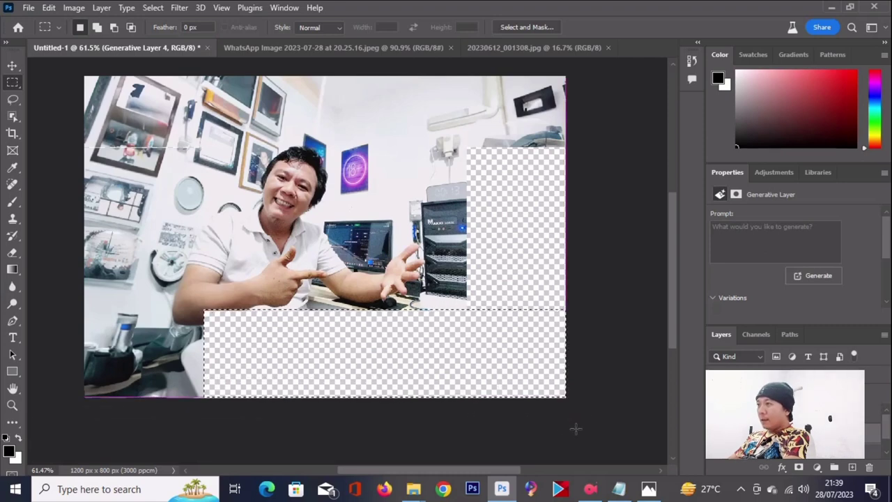
click(294, 413)
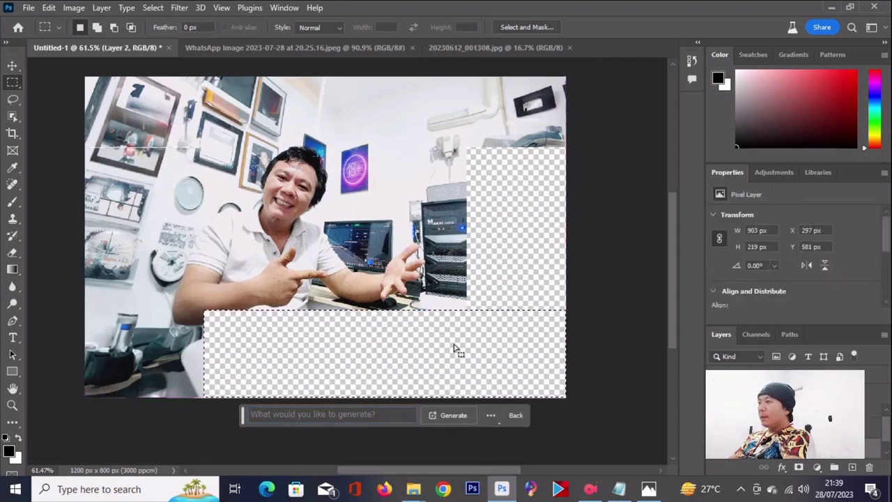
scroll(454, 351, down, 1)
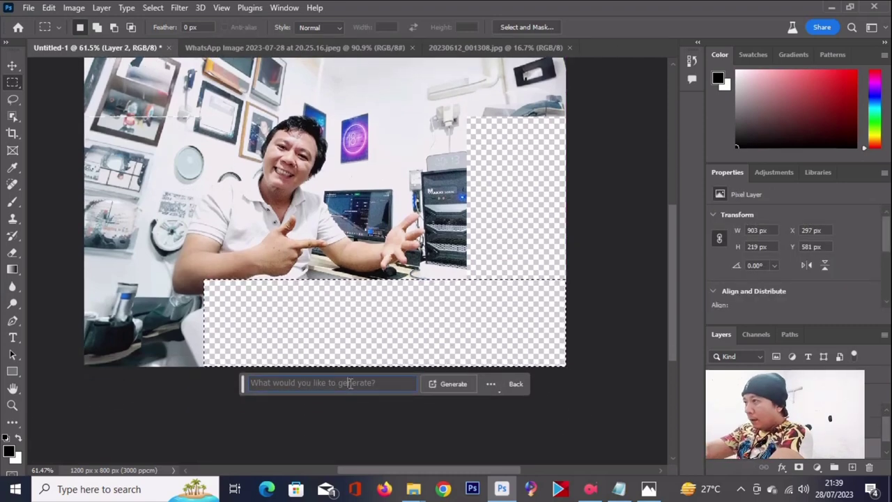
text(podcast)
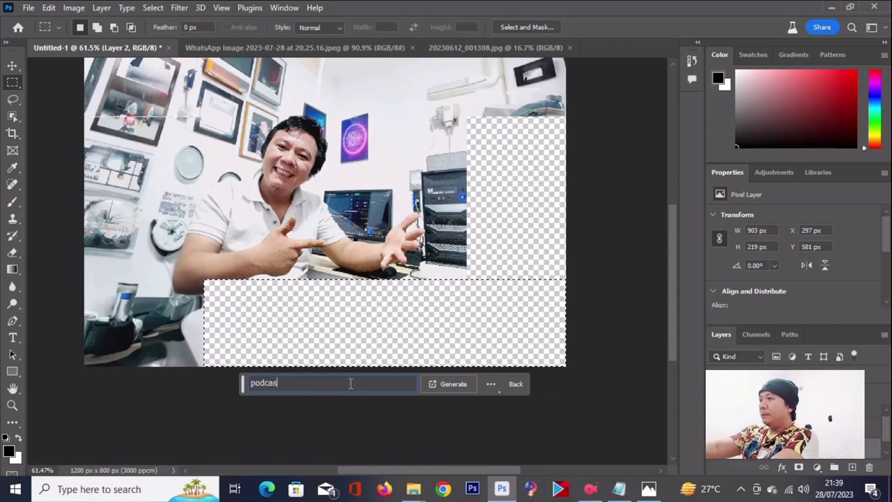
key(Return)
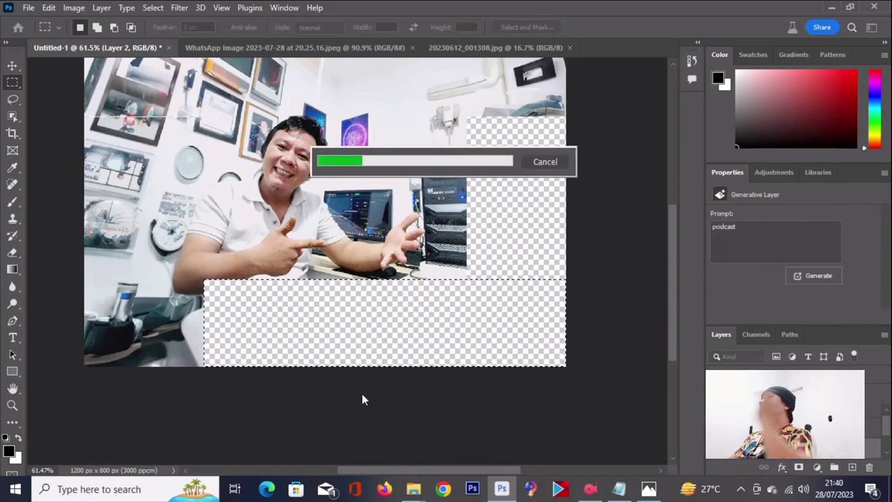
scroll(362, 394, up, 1)
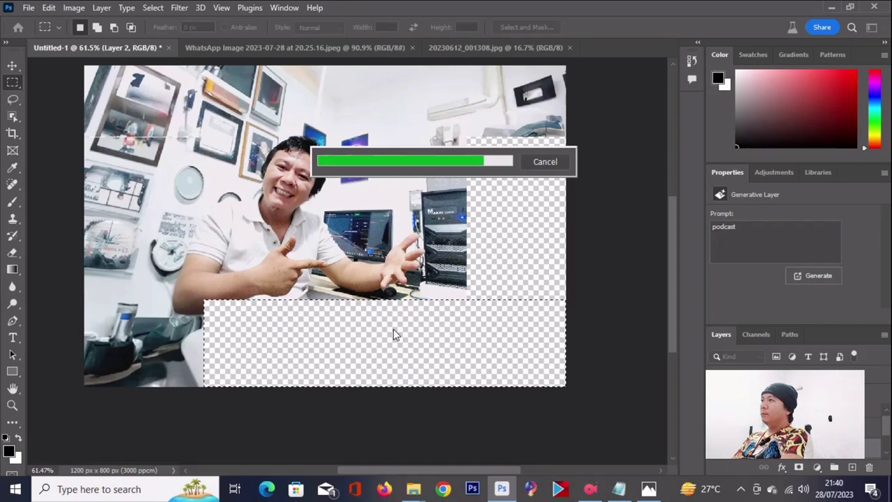
scroll(397, 307, down, 1)
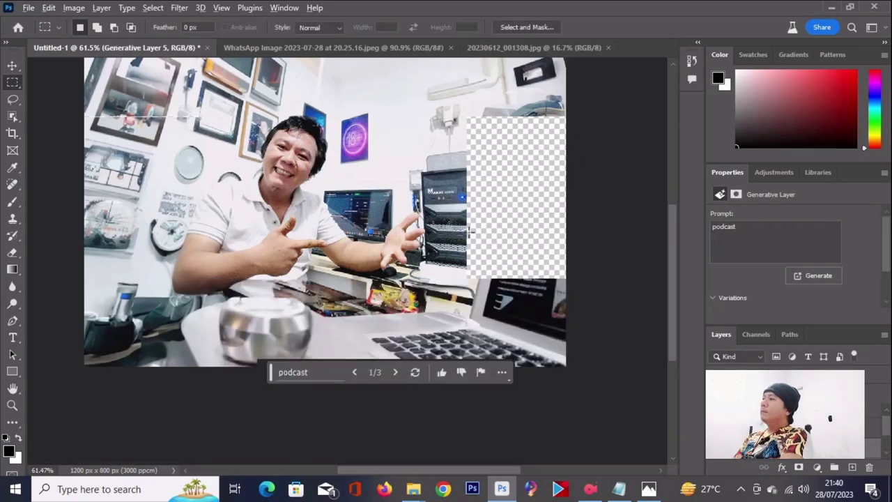
- Cycle through the three 'podcast' variations and keep 2/3 with papers, yellow folder and laptop
scroll(384, 258, down, 1)
scroll(334, 314, up, 3)
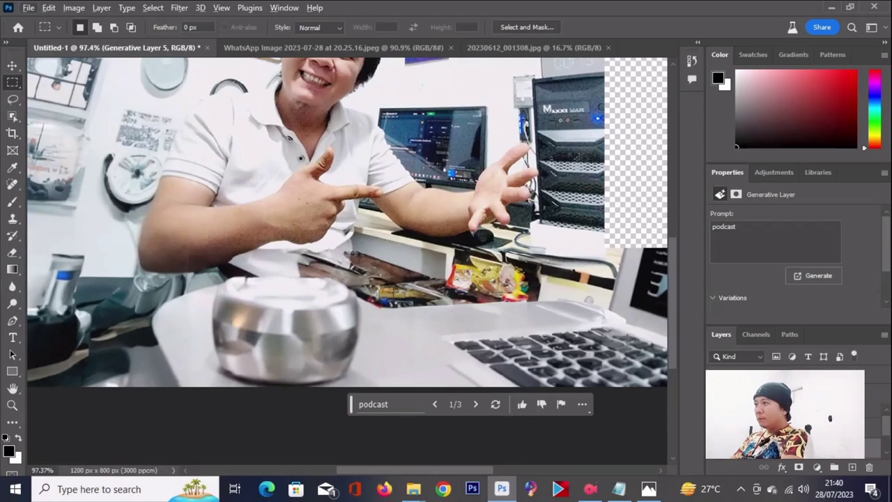
scroll(496, 304, down, 2)
click(482, 380)
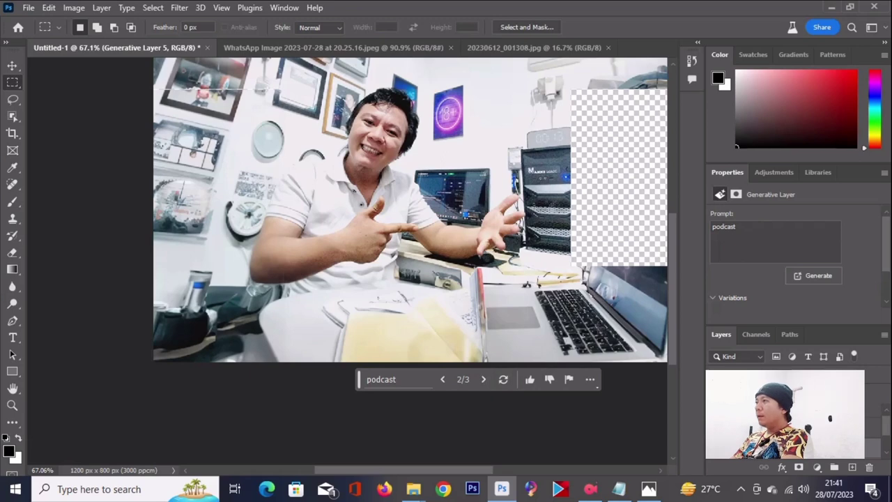
click(483, 382)
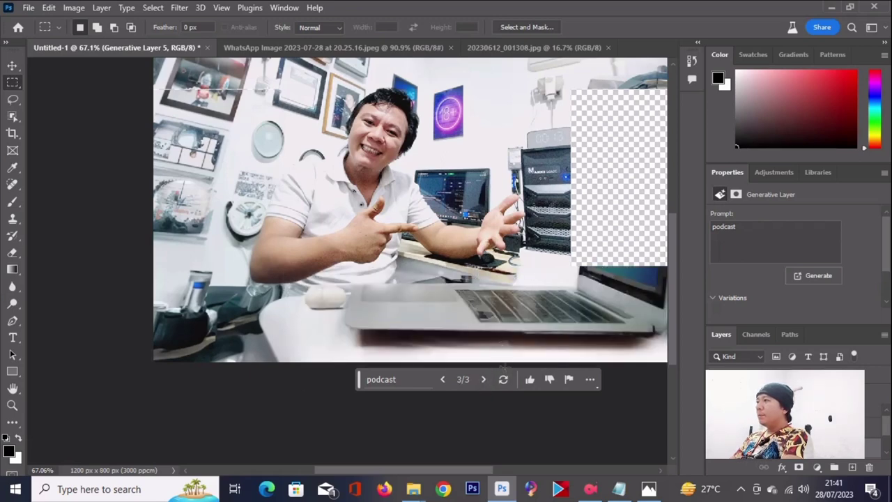
click(483, 381)
click(483, 380)
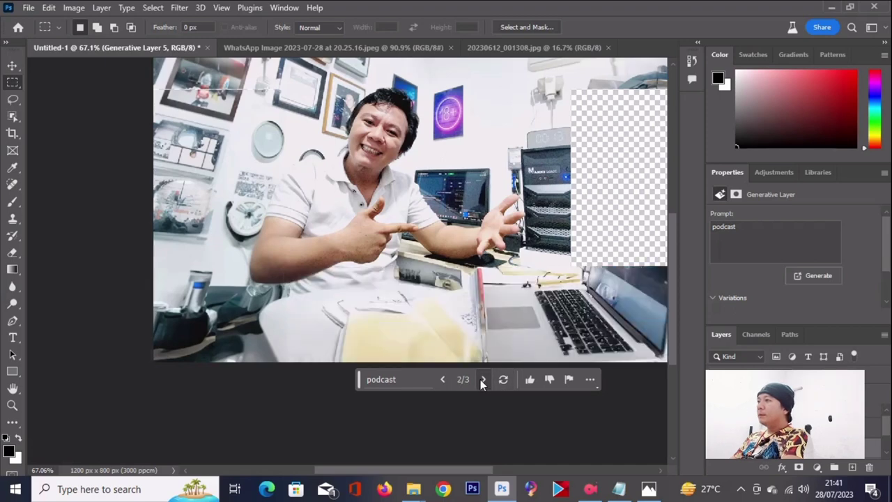
click(483, 380)
click(483, 380)
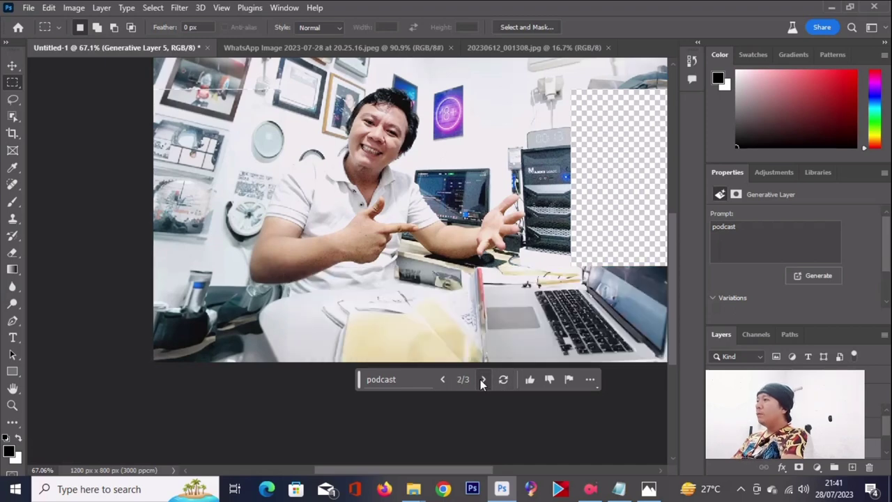
scroll(482, 383, up, 2)
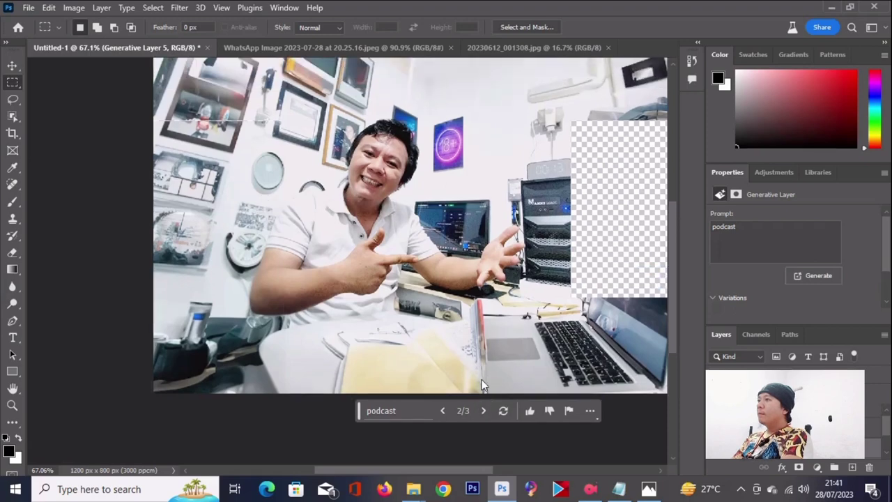
scroll(481, 379, down, 3)
scroll(481, 379, up, 2)
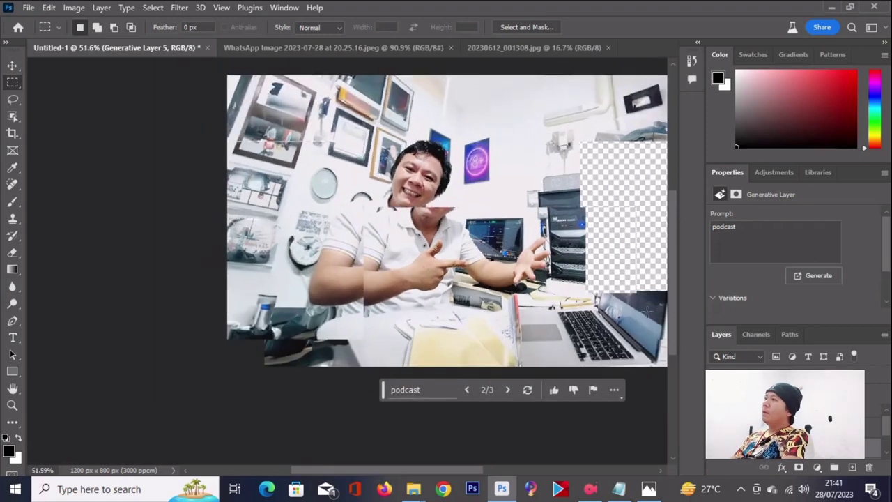
scroll(481, 379, up, 1)
scroll(646, 311, up, 1)
- Marquee the transparent right-side gap and generate a fill with the prompt 'podcast'
scroll(522, 411, down, 2)
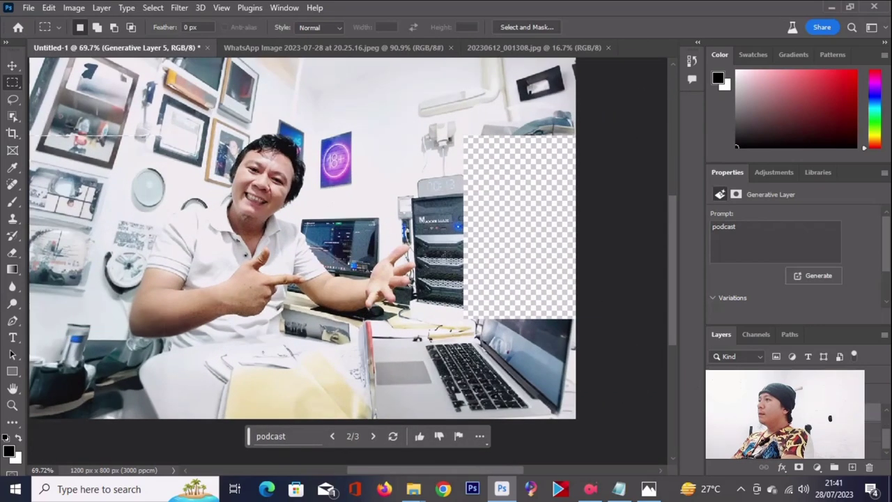
drag(462, 137, 601, 320)
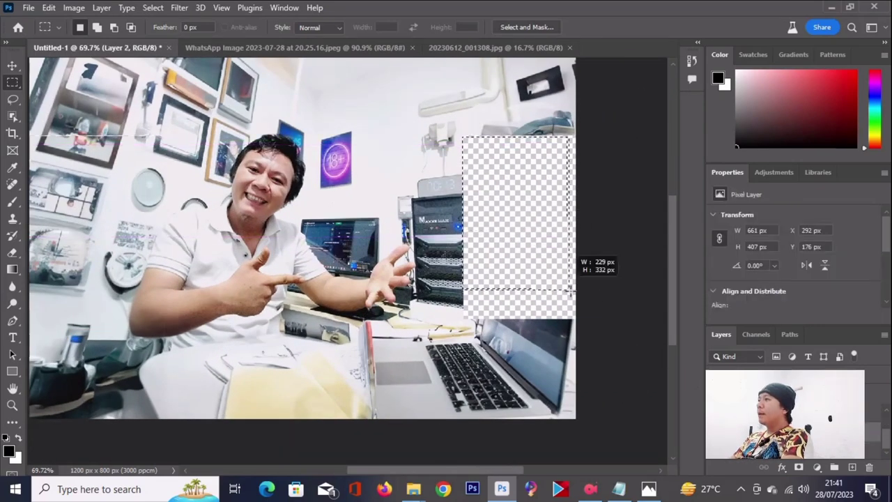
click(620, 316)
drag(465, 137, 593, 315)
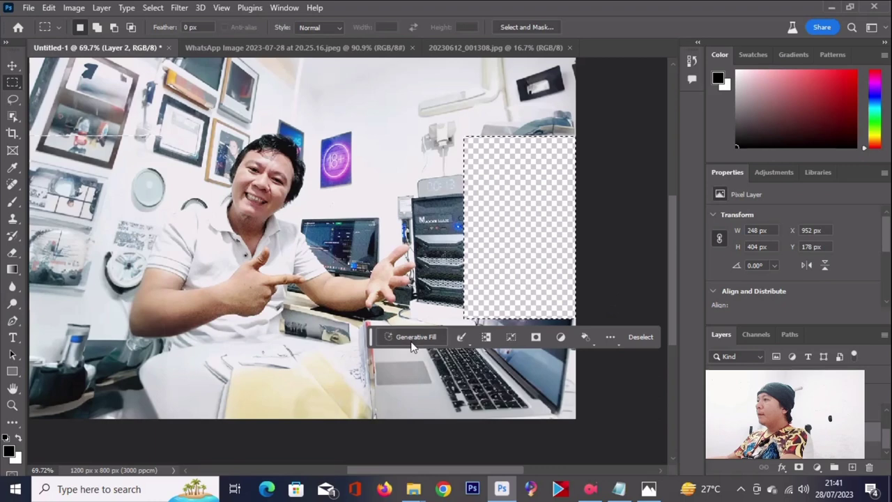
click(413, 342)
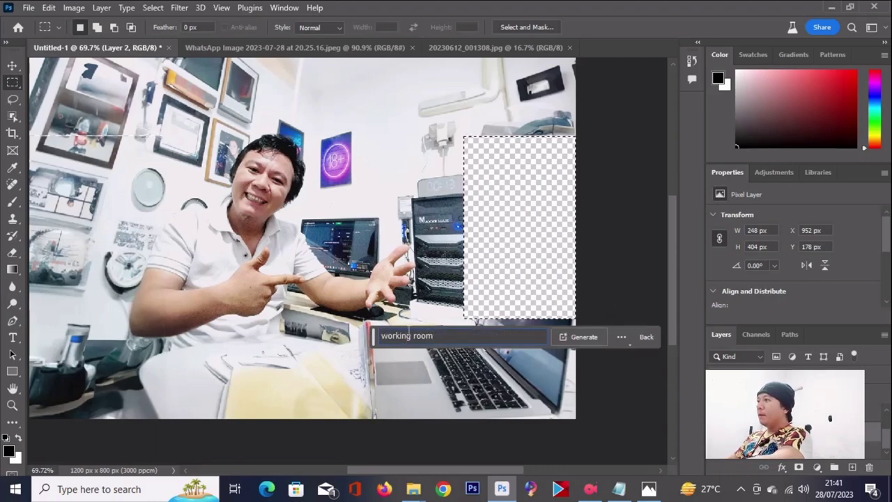
key(ctrl+a)
text(pod)
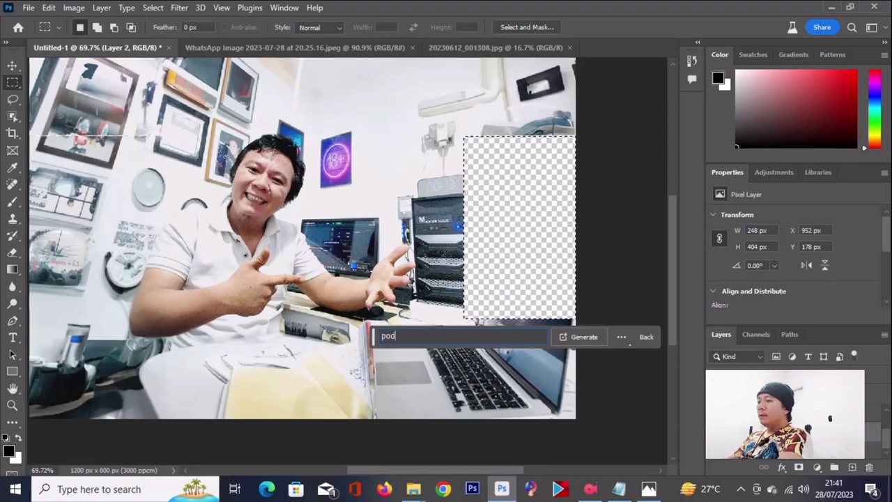
text(cast)
key(Return)
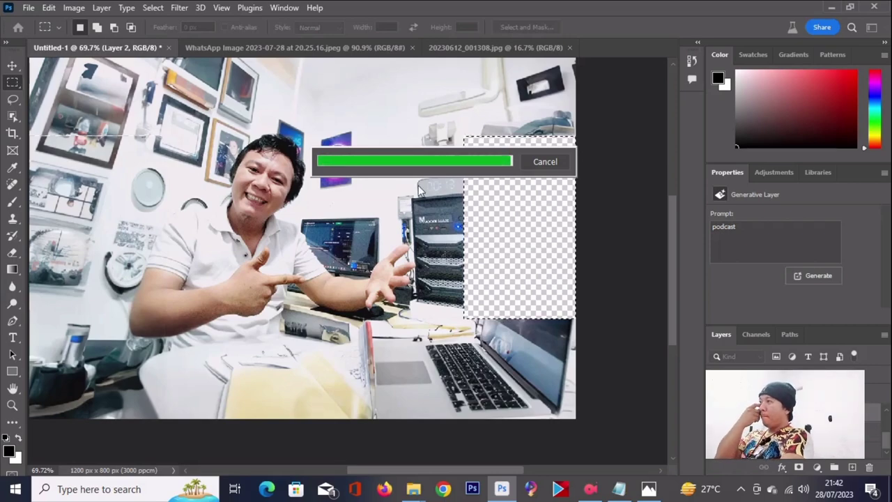
- Wait for Generative Fill to fill the right-side gap with its first variations
scroll(360, 268, down, 2)
scroll(358, 219, up, 1)
scroll(256, 196, down, 1)
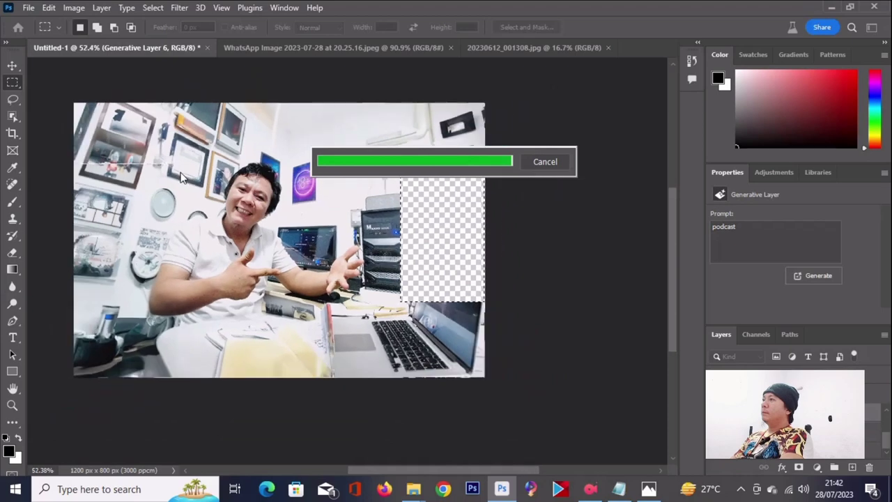
drag(429, 472, 418, 472)
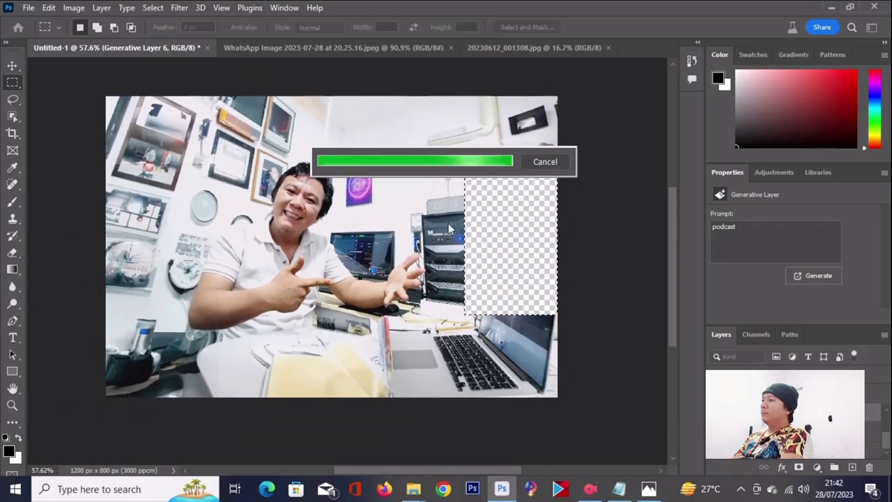
scroll(447, 220, up, 2)
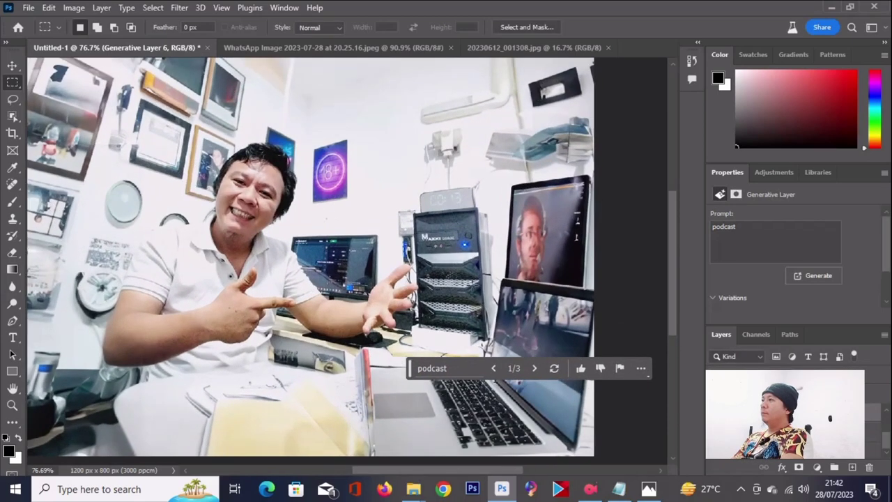
scroll(347, 264, down, 2)
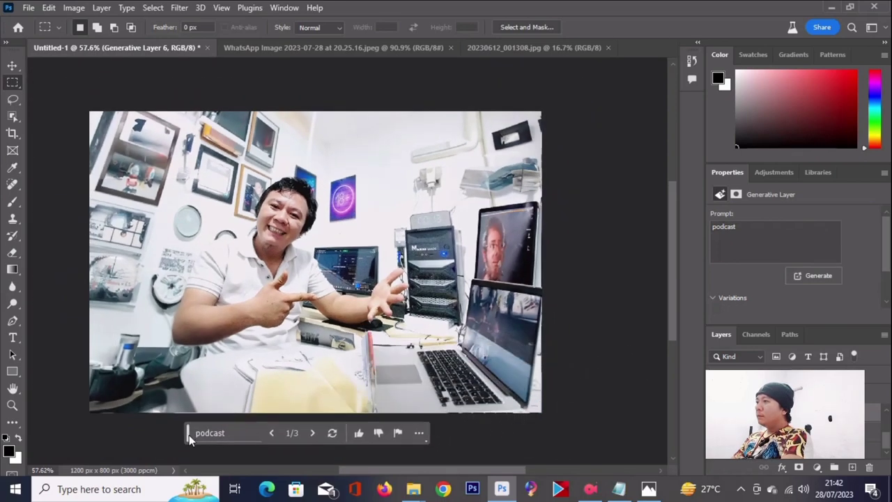
scroll(524, 302, up, 2)
scroll(524, 303, up, 1)
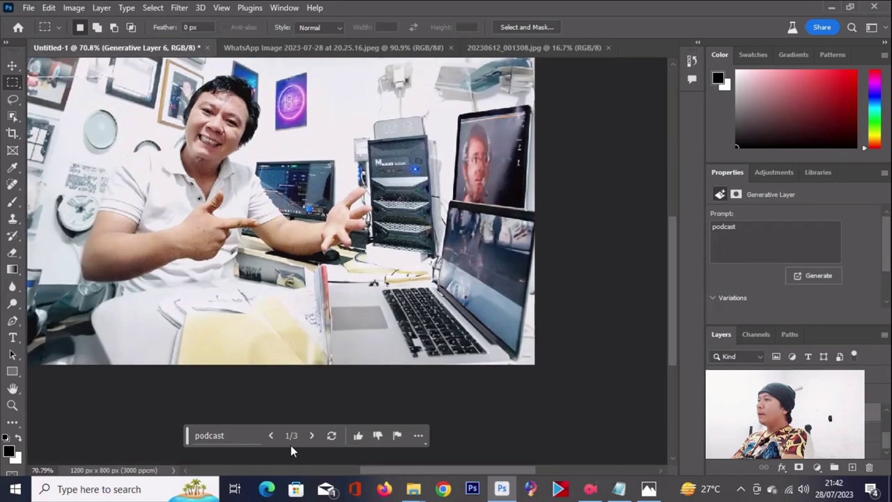
- Cycle to the speaker-and-monitor variation at 3/3, then regenerate a fresh set of variations
click(312, 435)
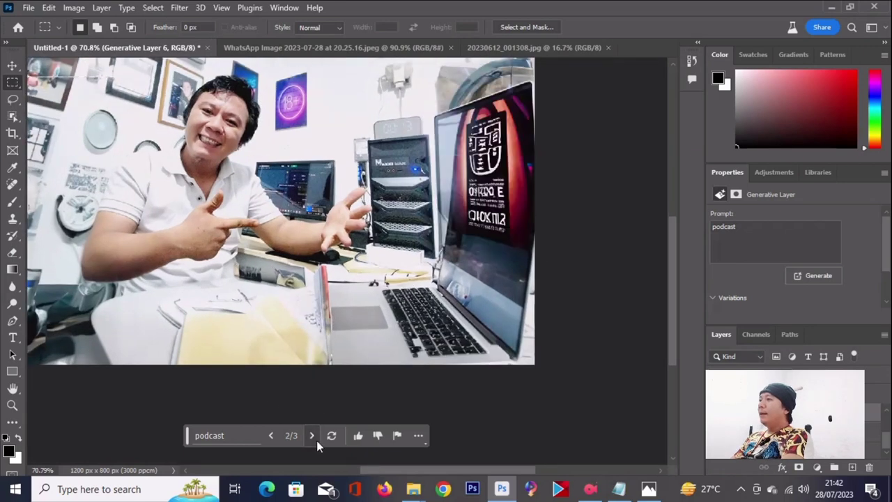
click(311, 435)
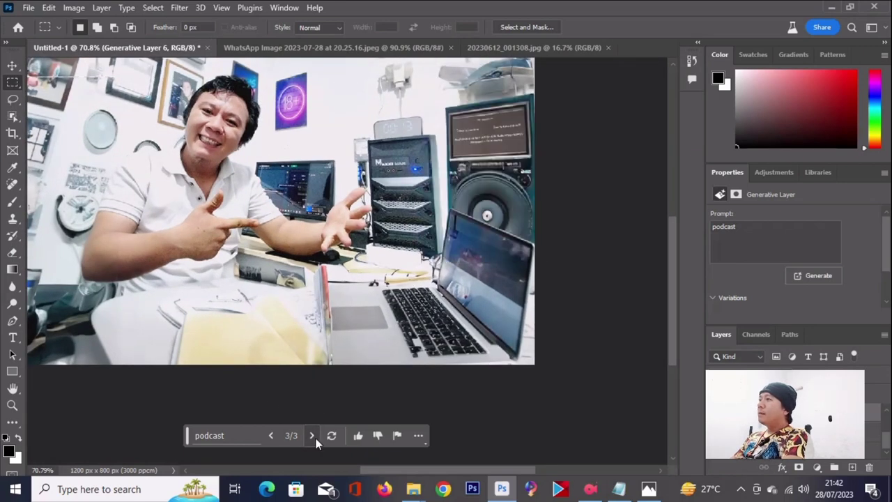
click(311, 436)
click(311, 435)
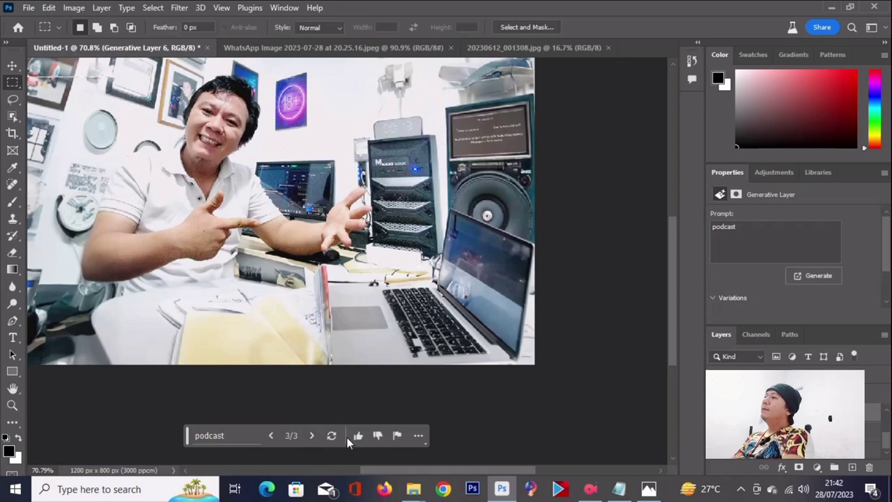
click(332, 435)
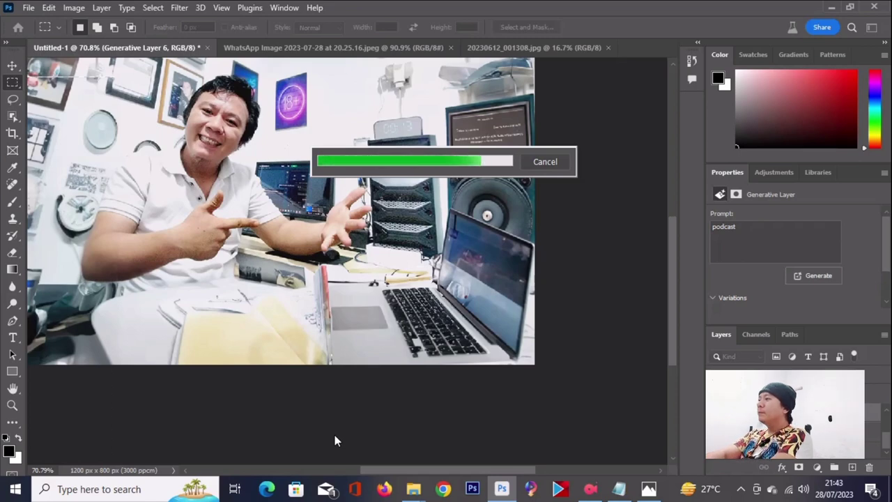
- Step through the regenerated variations from 1/6 to the third variation
scroll(301, 220, down, 2)
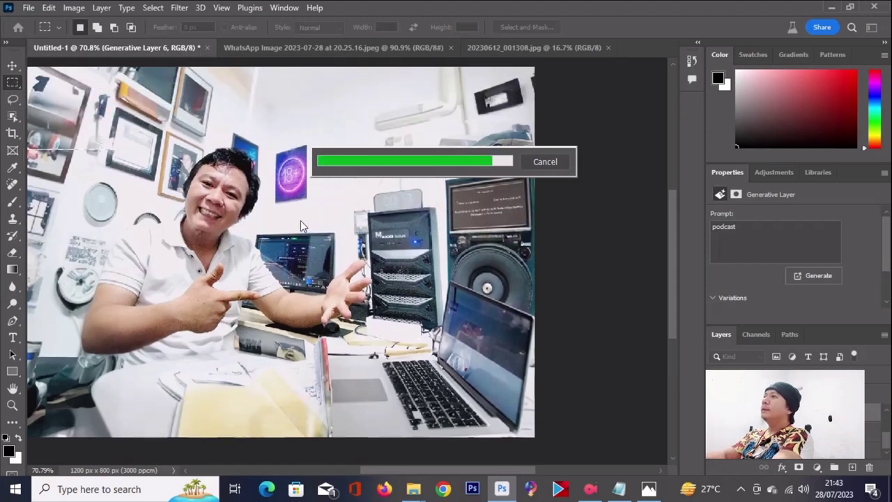
scroll(300, 220, down, 2)
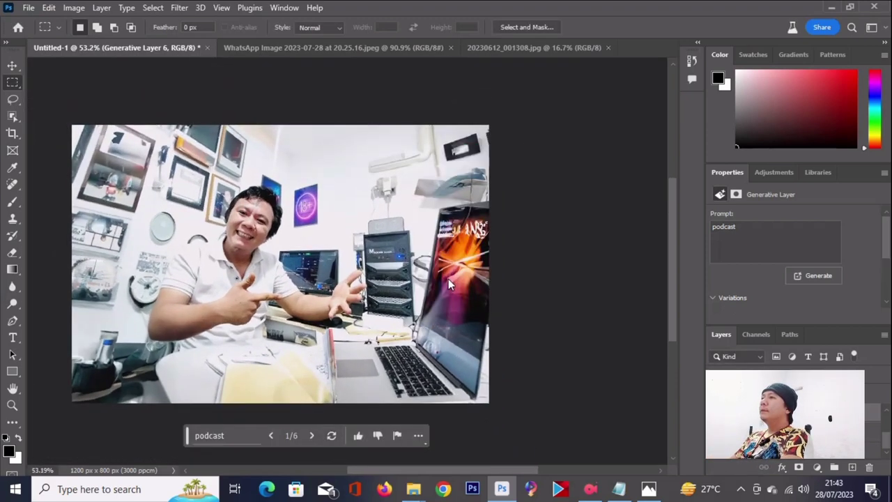
scroll(389, 320, up, 1)
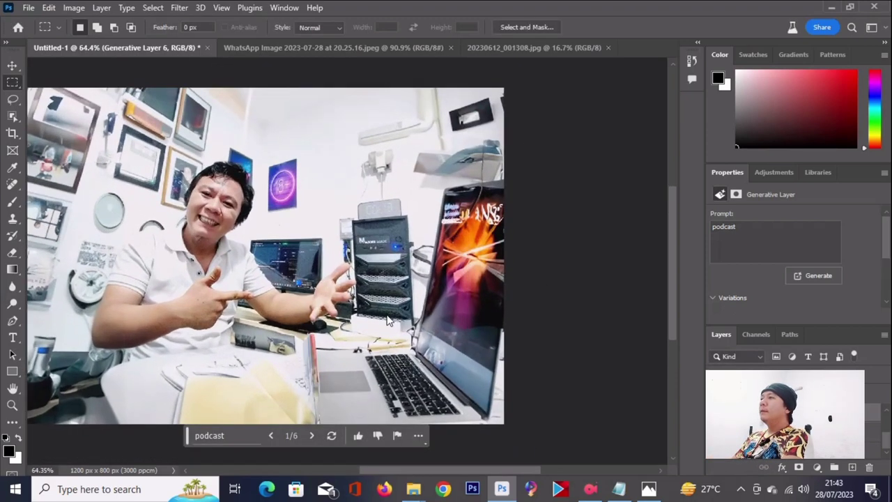
click(310, 436)
scroll(421, 274, up, 4)
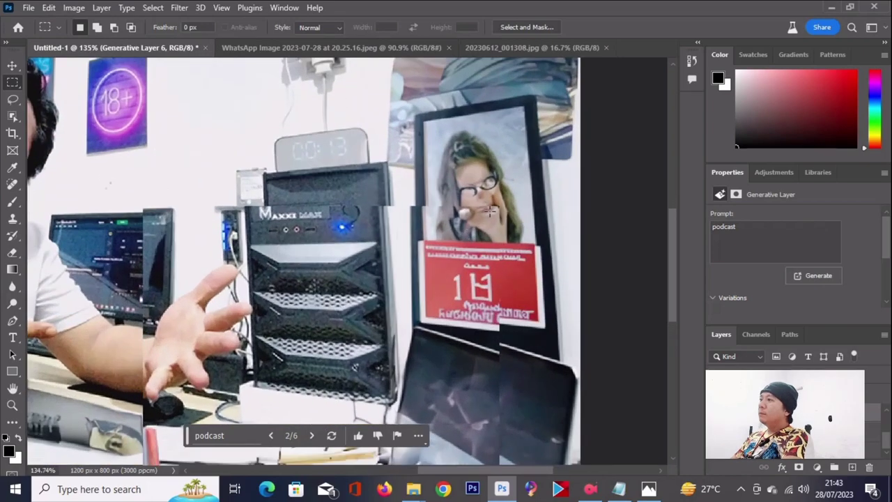
scroll(300, 388, down, 4)
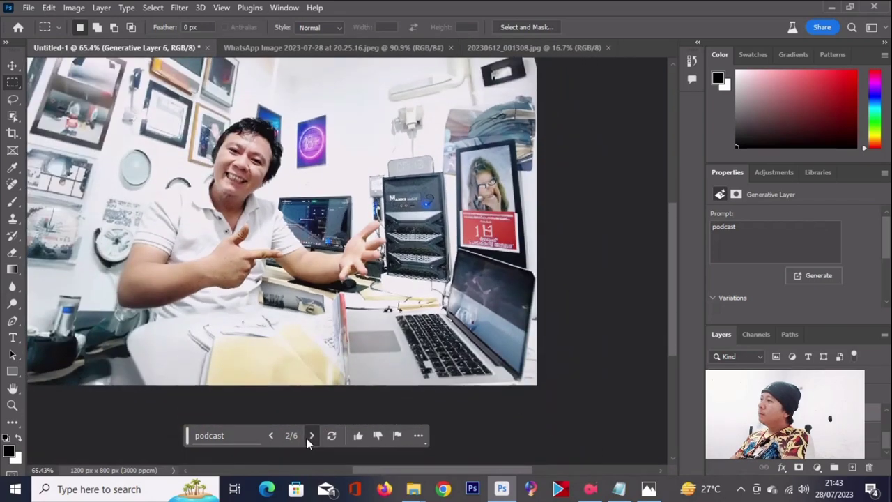
click(311, 436)
- Advance to variation 6/6, the tall speaker beside the computer tower
scroll(398, 155, up, 2)
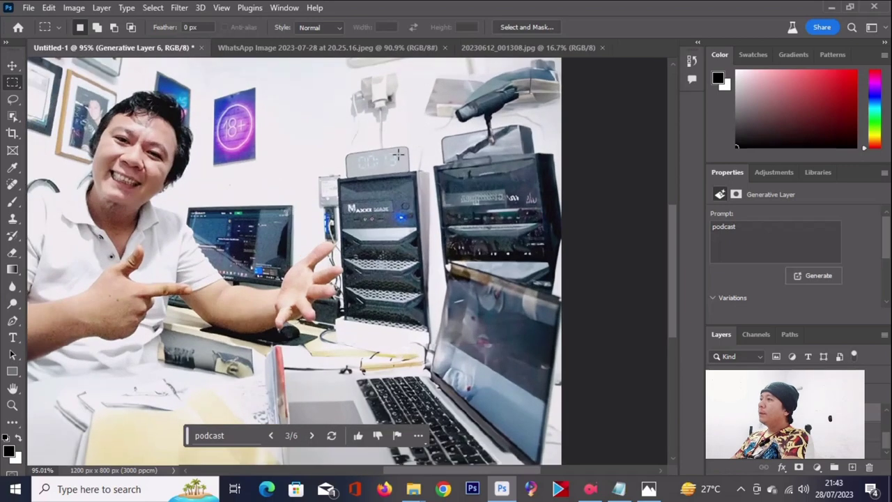
scroll(367, 453, down, 3)
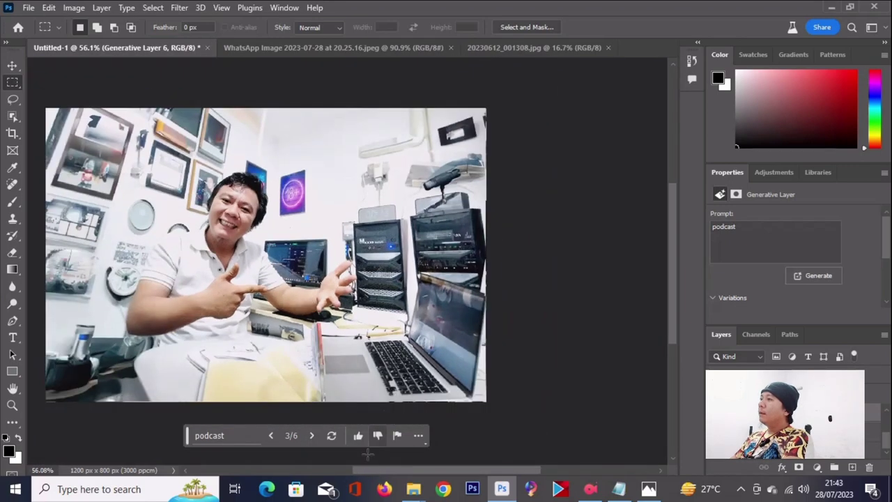
click(312, 436)
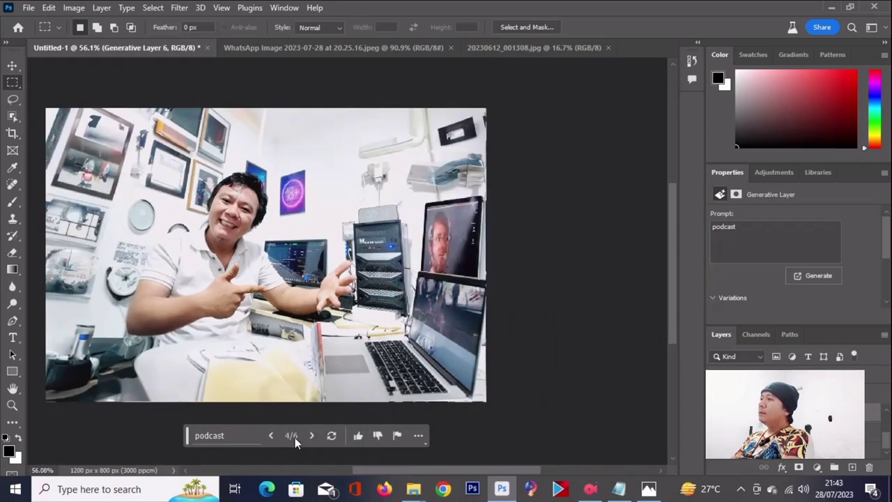
click(270, 436)
click(311, 435)
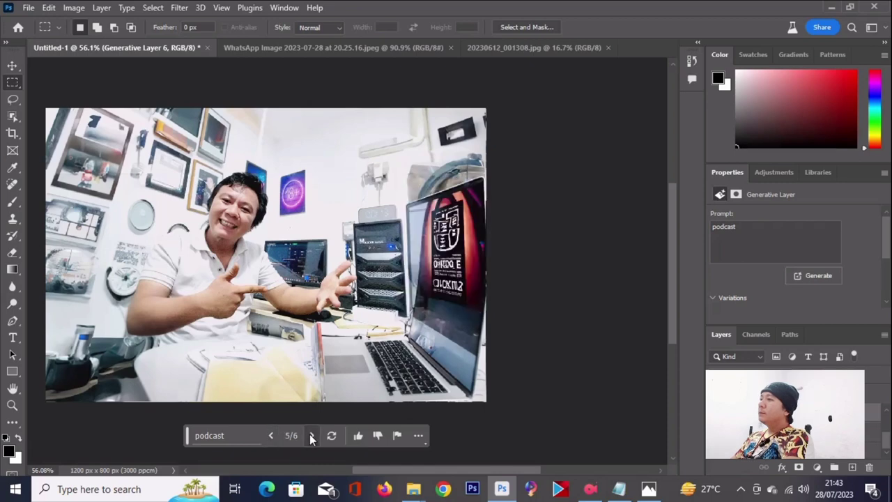
click(311, 436)
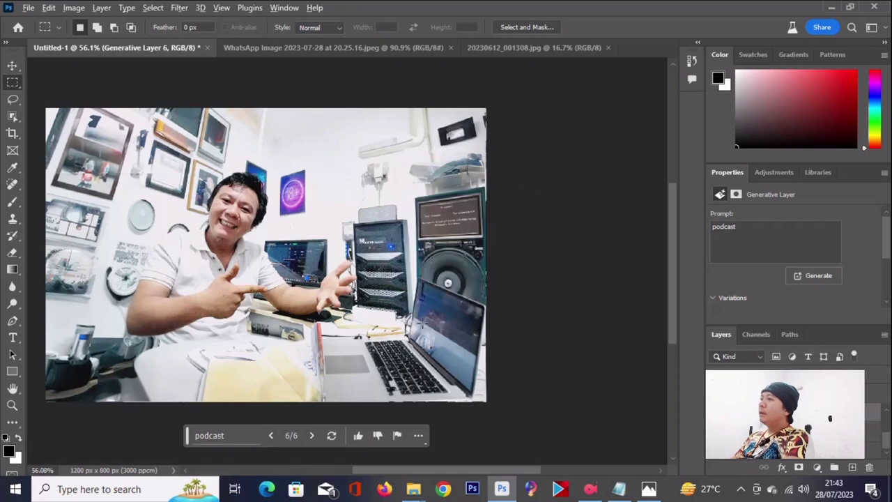
scroll(185, 296, up, 2)
scroll(185, 296, down, 4)
scroll(185, 296, up, 3)
scroll(184, 296, down, 1)
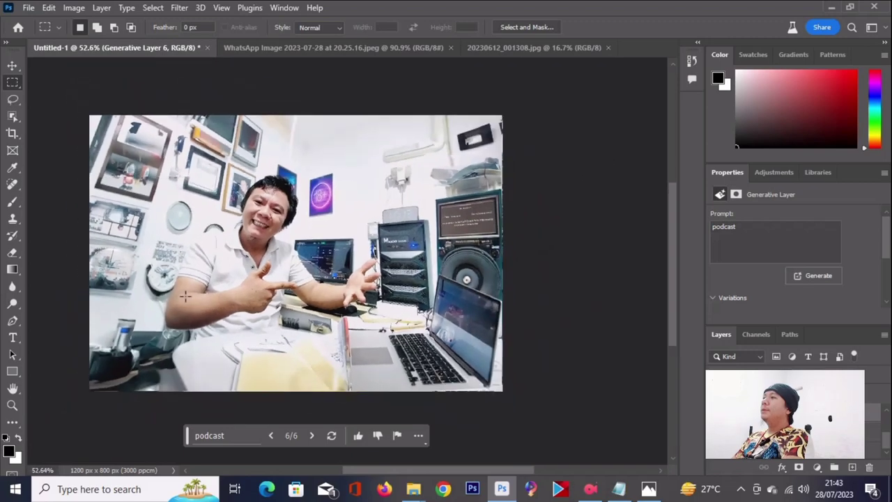
- Save a JPEG copy of the composite to the DATA (D:) drive, accepting the JPEG Options
key(ctrl+s)
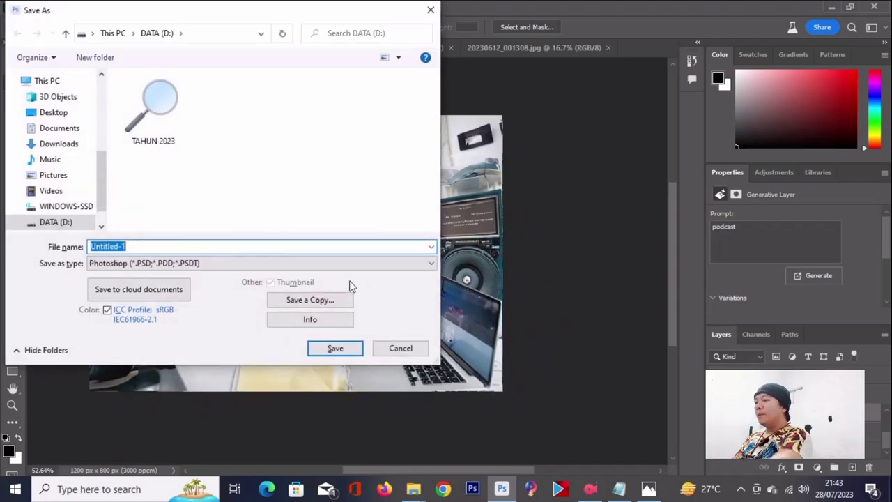
click(307, 299)
click(325, 262)
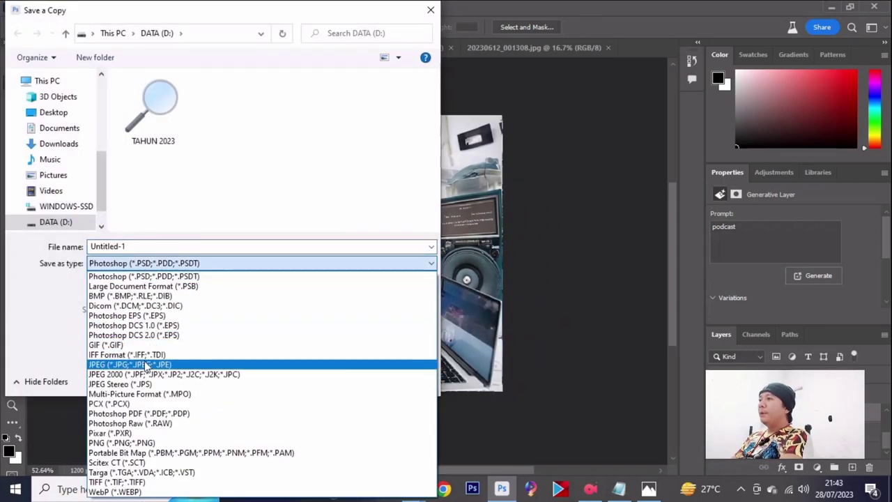
click(182, 364)
double_click(171, 247)
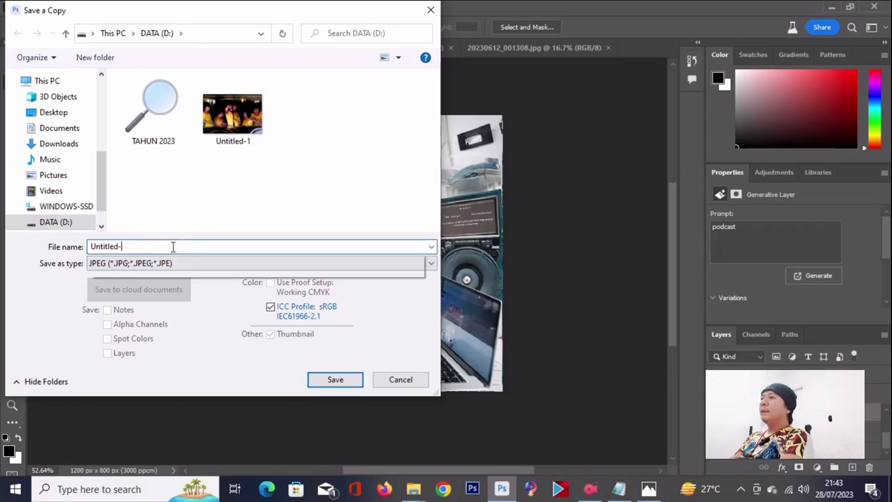
text(2)
key(Return)
click(517, 103)
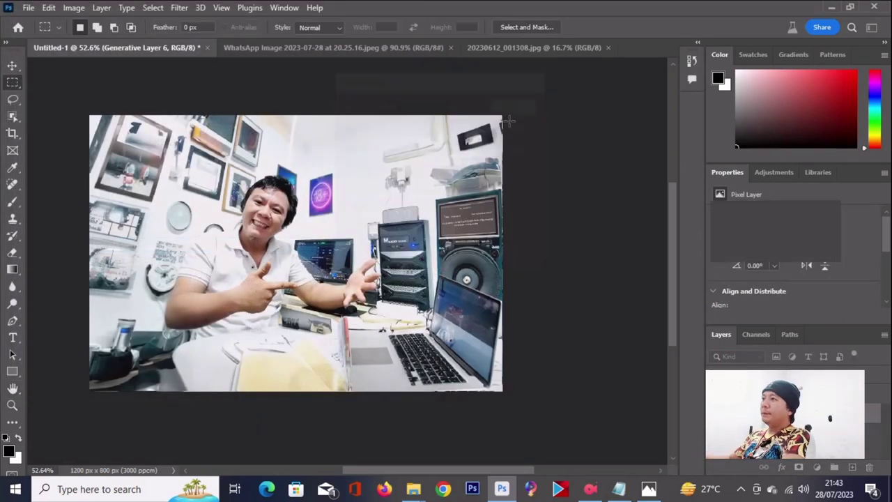
- Move 20230612_001308.jpg to the first tab, return to Untitled-1, and move the Generative Fill prompt off the photo
click(368, 54)
drag(568, 48, 90, 47)
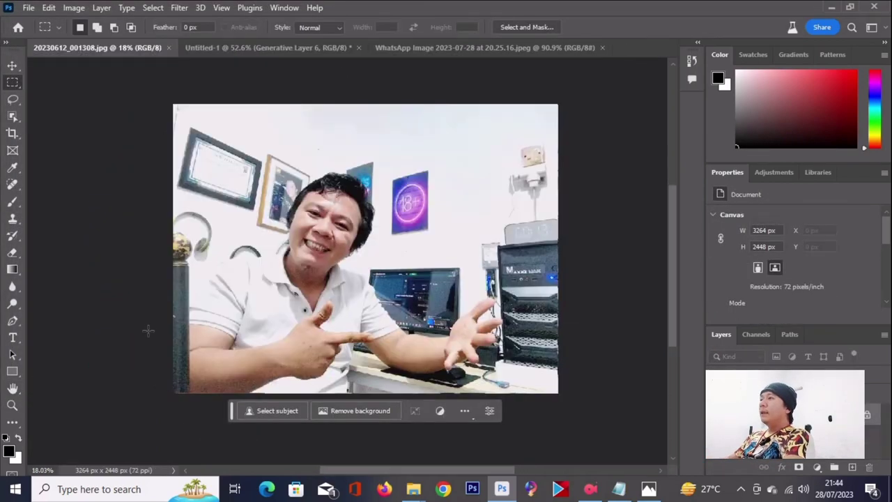
click(244, 48)
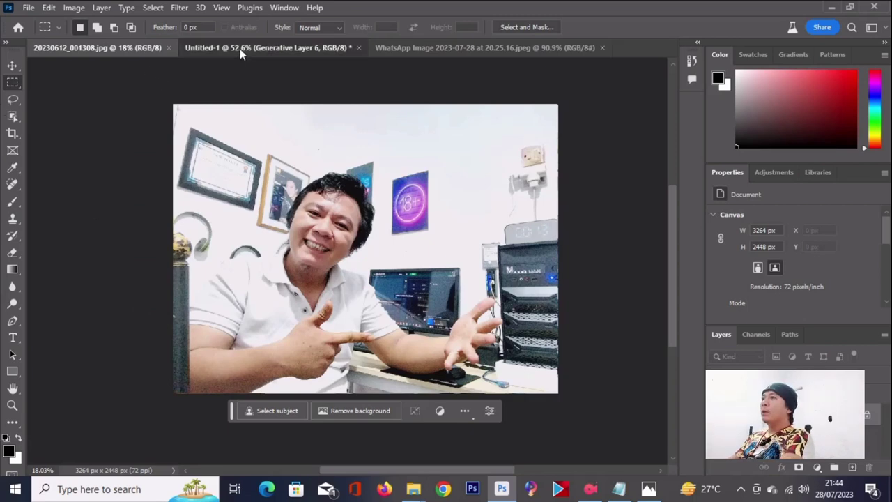
mouse_move(340, 340)
mouse_down()
mouse_move(241, 403)
mouse_move(170, 427)
mouse_up()
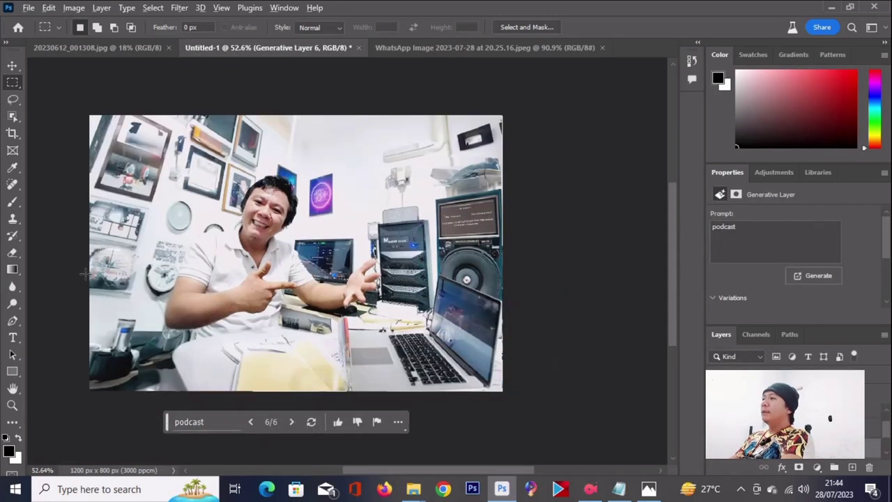
scroll(84, 273, up, 3)
scroll(70, 263, down, 4)
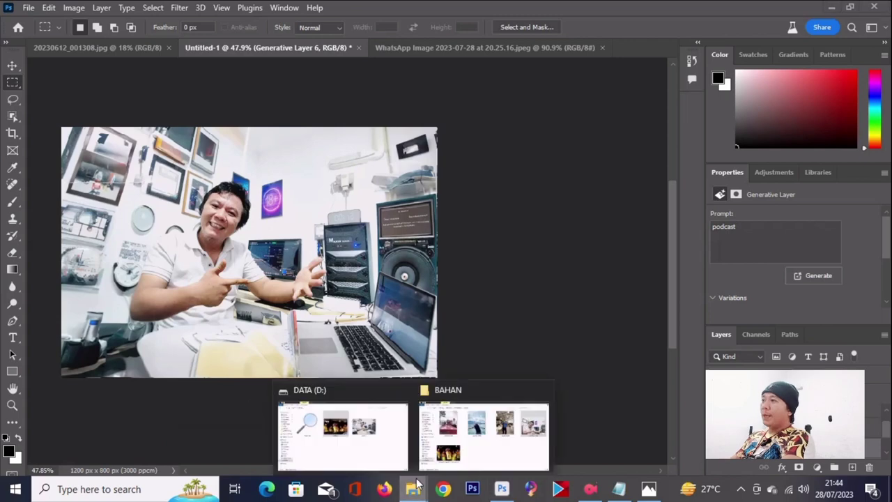
- Open Untitled-2.jpg from DATA (D:) in Photos and compare it with Untitled-1
click(360, 453)
right_click(622, 181)
double_click(625, 209)
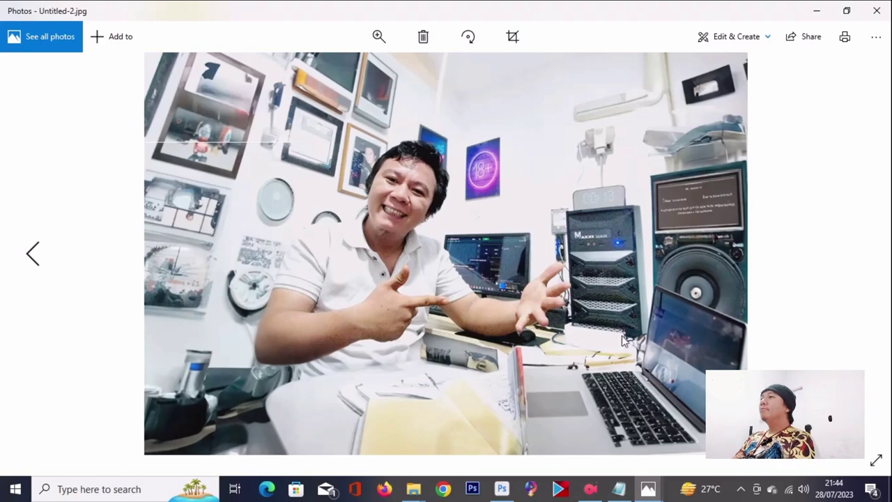
key(Left)
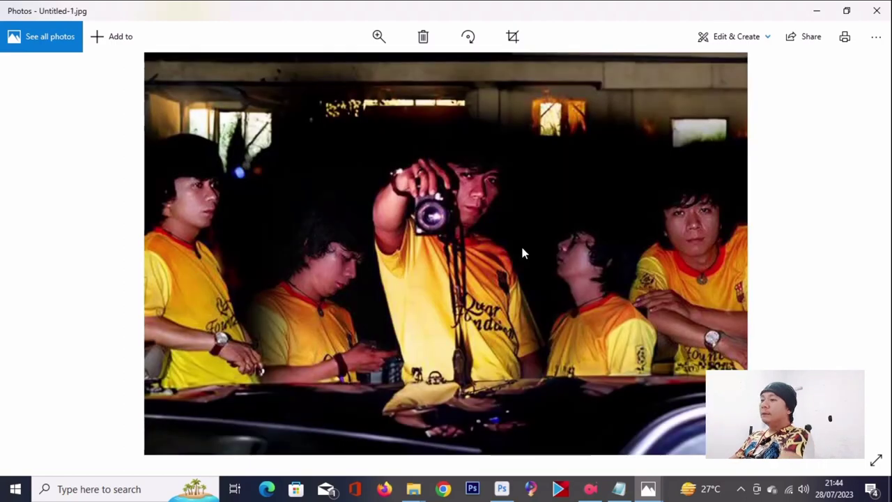
key(Right)
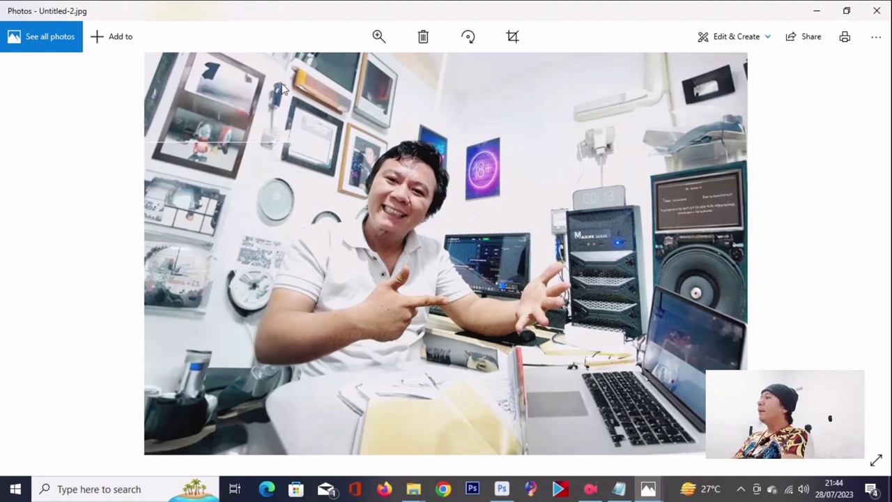
- Close the Photos viewer to return to the DATA (D:) folder
click(876, 11)
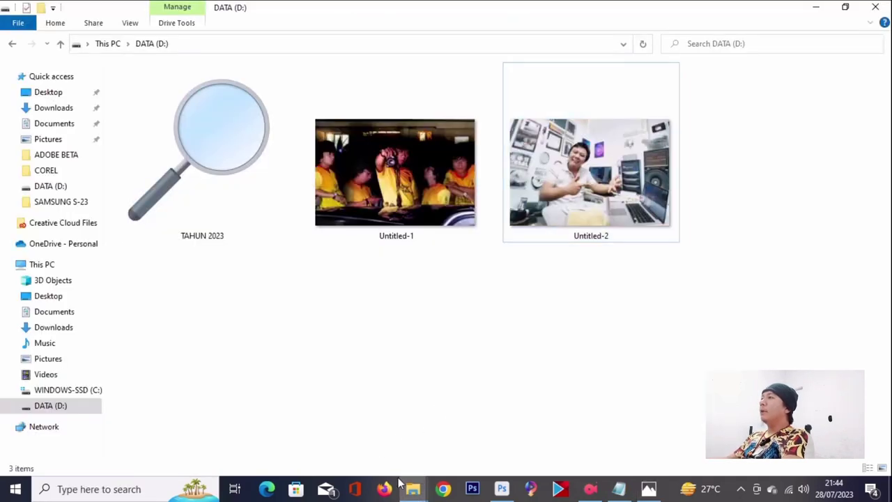